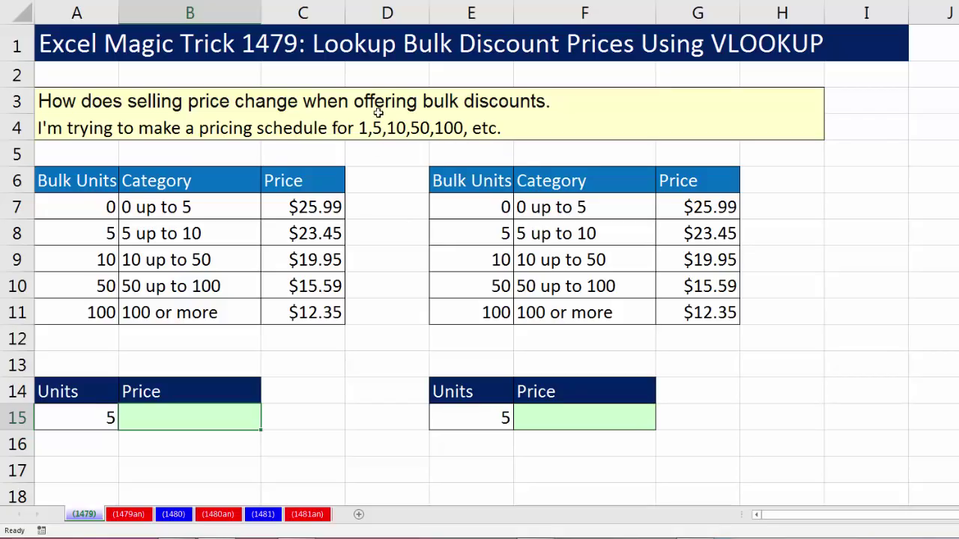
- Examine the Bulk Units thresholds and matching categories in the first discount table, from A7 down to row 10
left_click(98, 204)
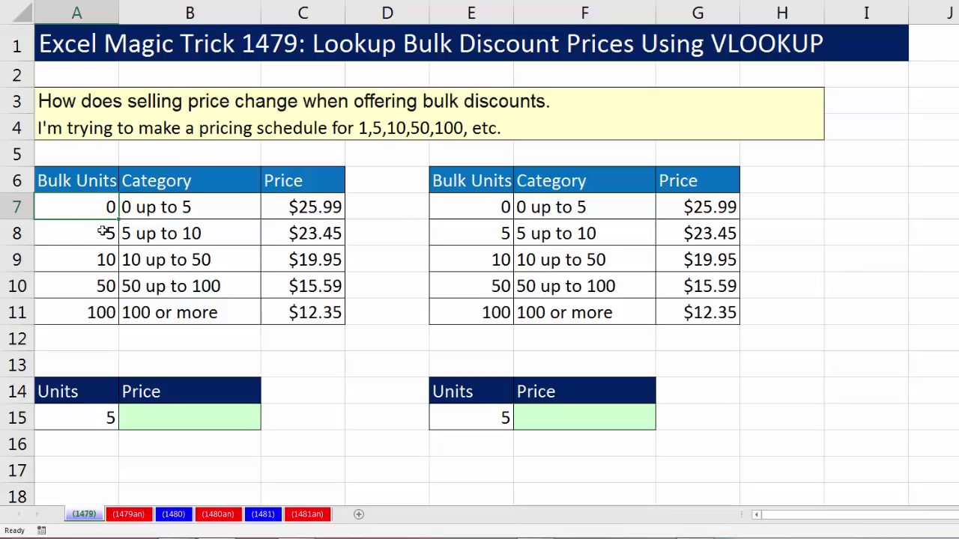
left_click(104, 232)
mouse_move(104, 260)
left_mouse_down()
mouse_move(292, 260)
mouse_move(205, 266)
left_mouse_up()
left_click(202, 268)
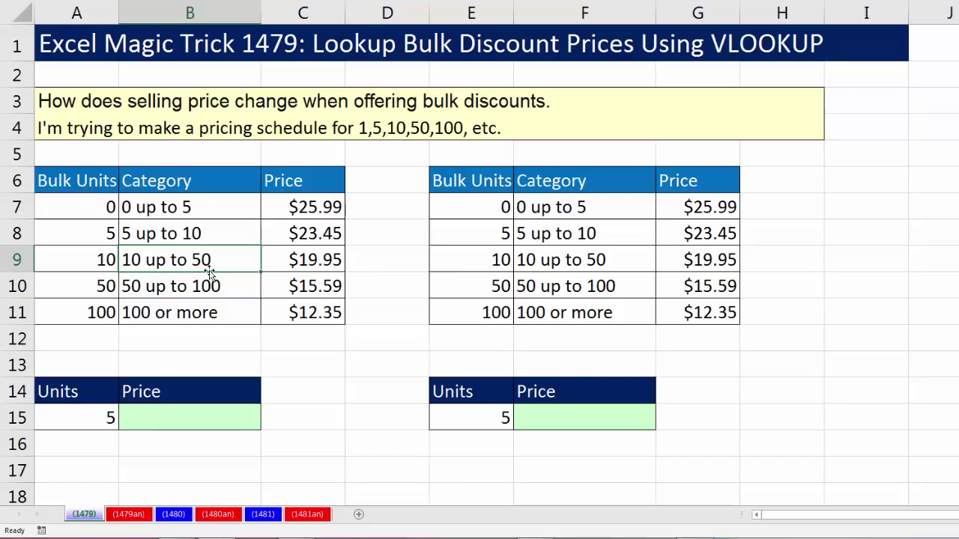
left_click(99, 285)
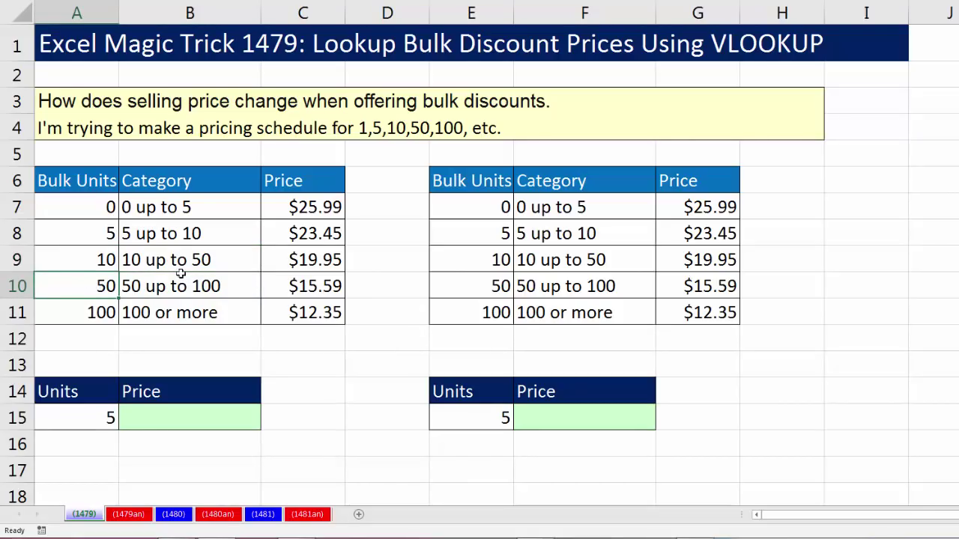
left_click(91, 262)
left_click(96, 285)
left_click(99, 260)
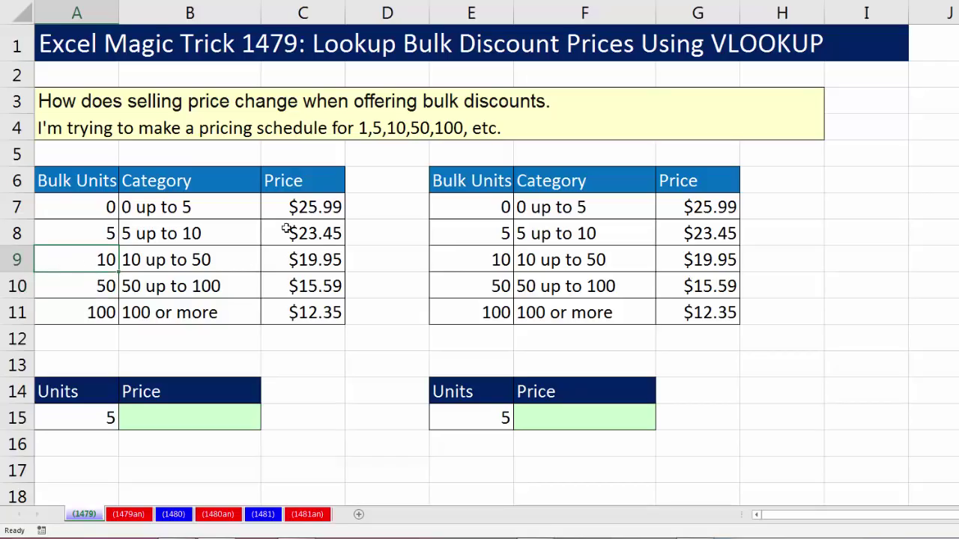
- Review the prices in column C and trace the units in A15 to the matching row of the first discount table
left_click(295, 206)
left_click(295, 233)
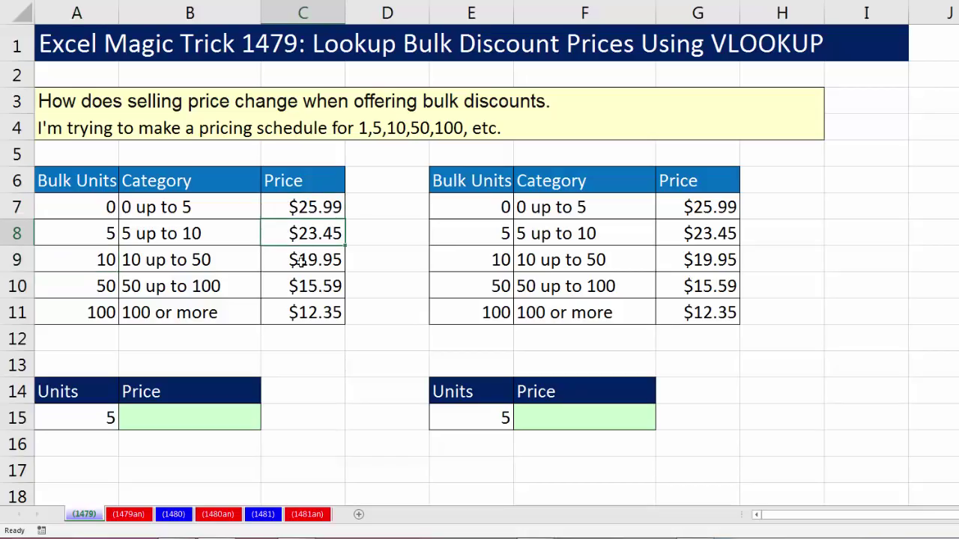
left_click(299, 260)
left_click(297, 285)
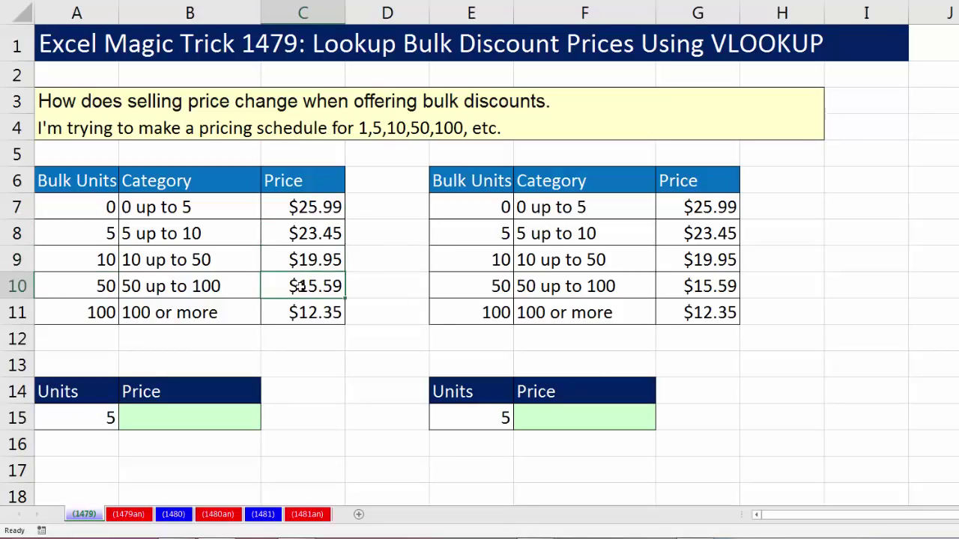
left_click(94, 414)
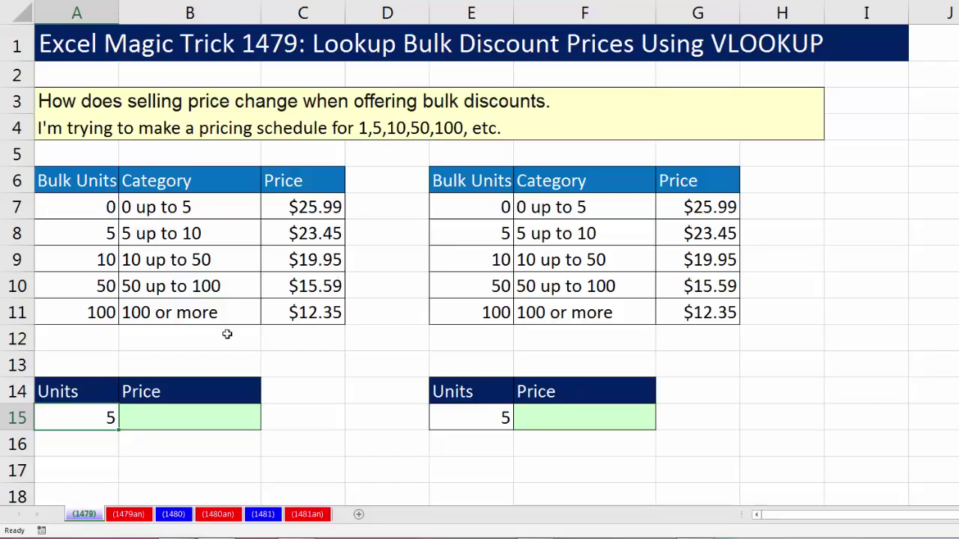
left_click(143, 417)
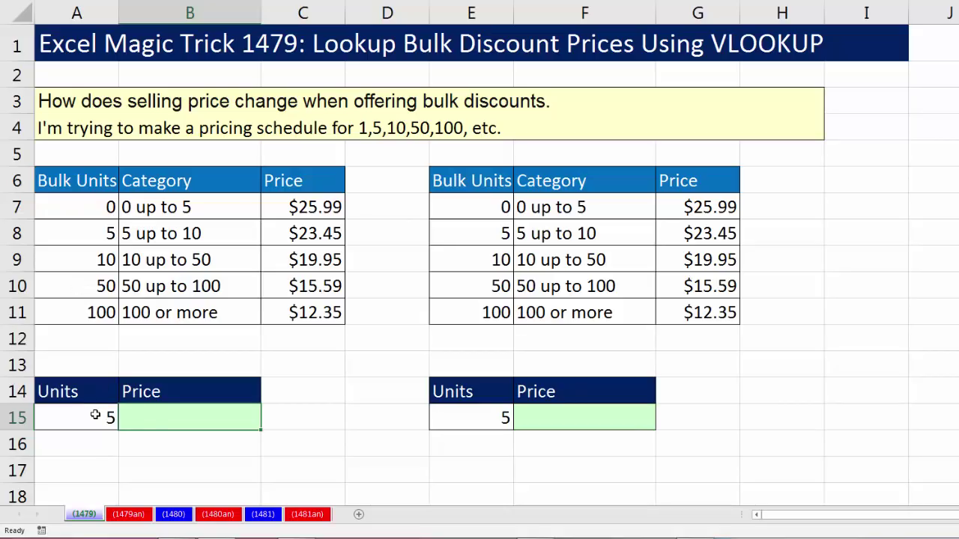
left_click(103, 417)
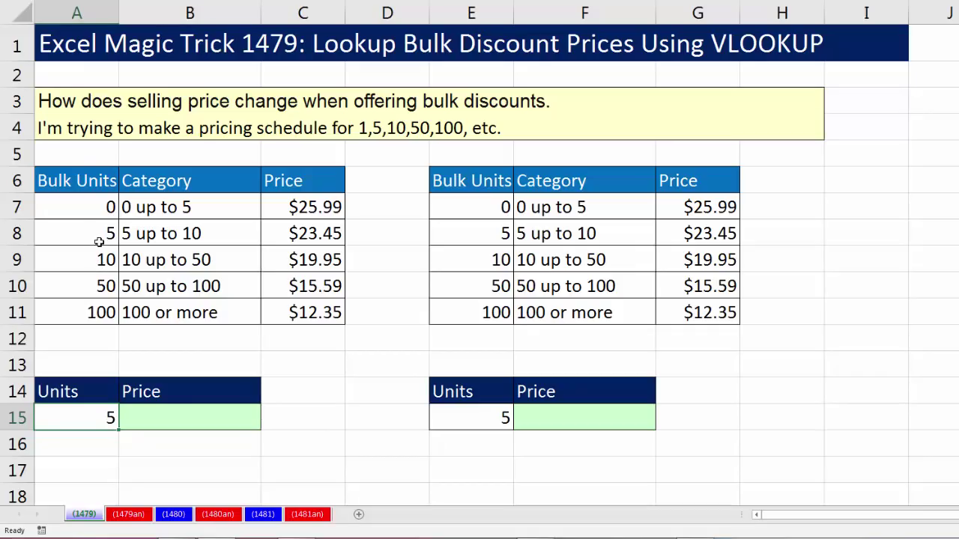
left_click_drag(85, 235, 303, 234)
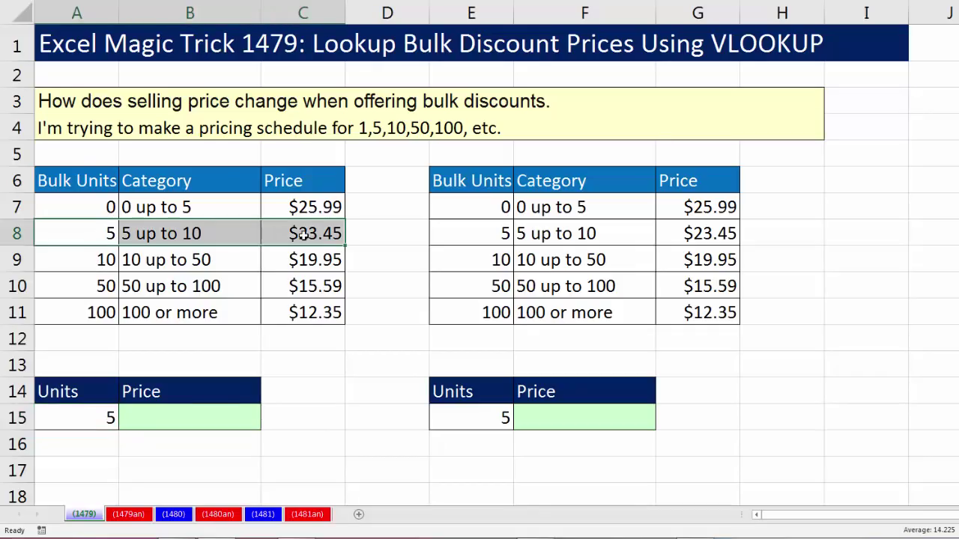
left_click(302, 234)
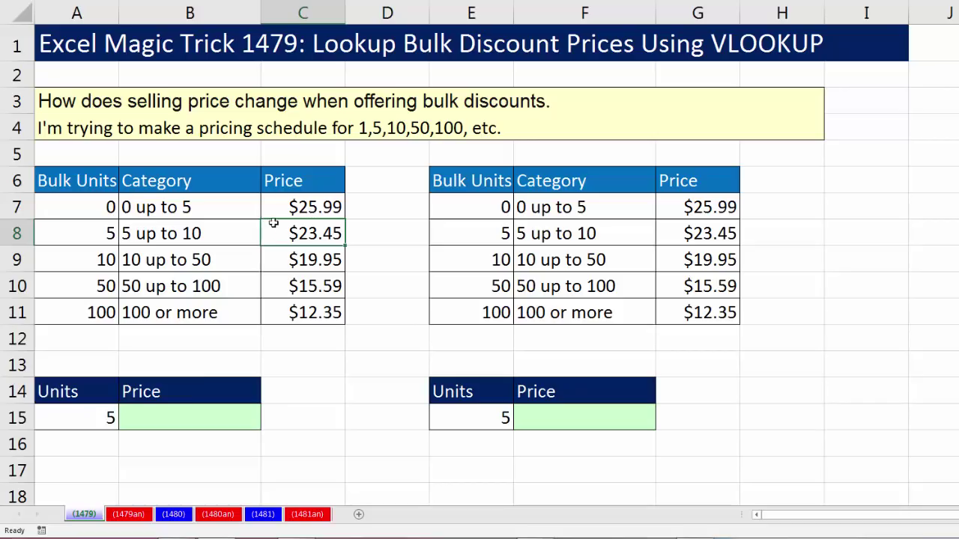
- Enter =VLOOKUP(A15,A7:C11,3) in B15, leaving out the range_lookup argument so that approximate match applies
left_click(194, 419)
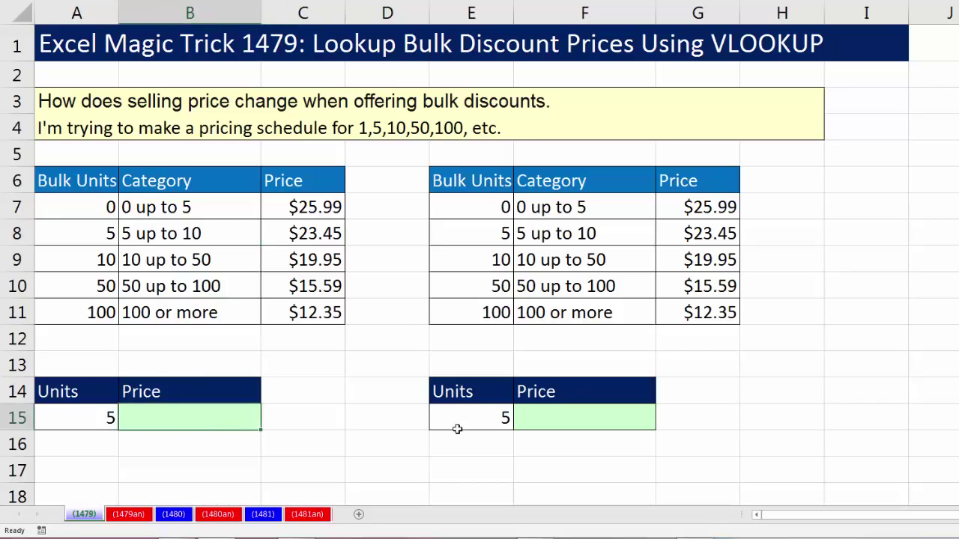
type("=vl")
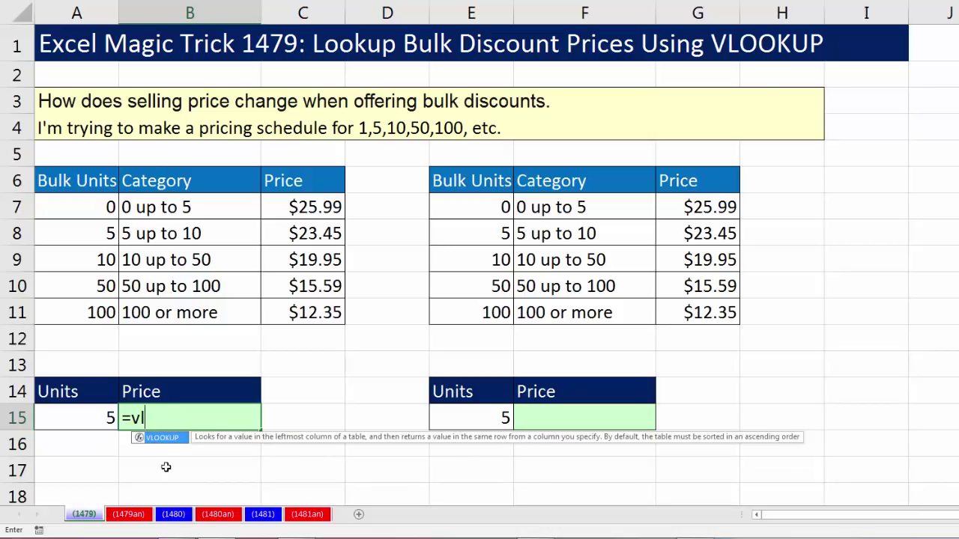
key("Tab")
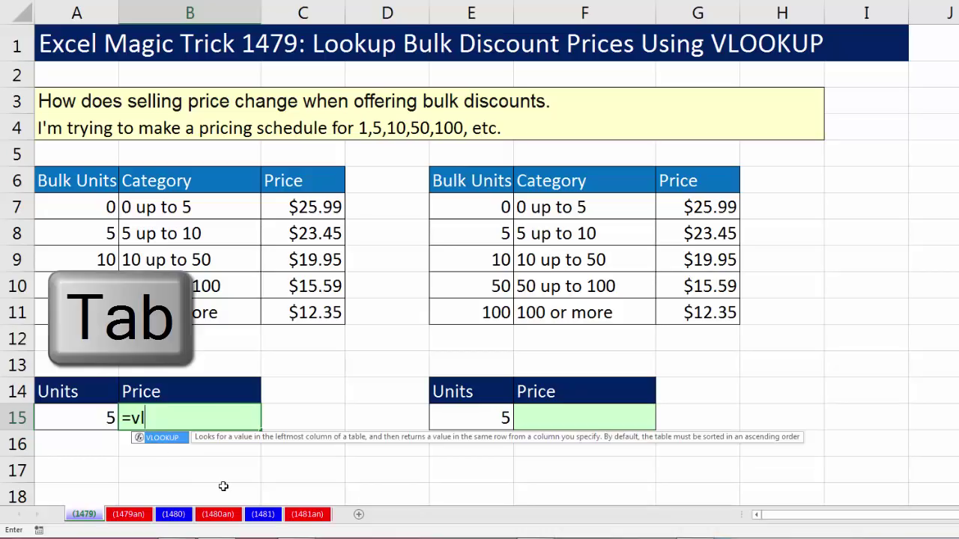
key("Tab")
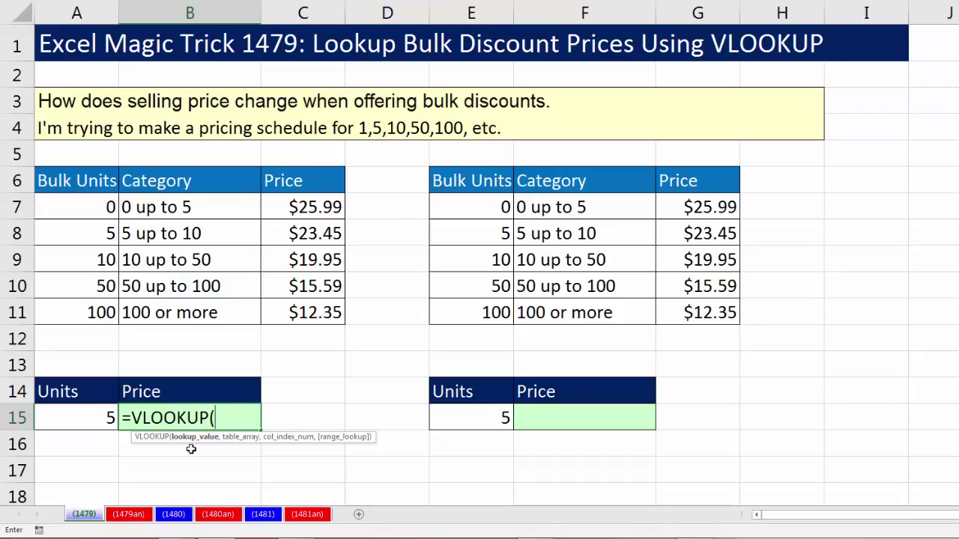
left_click(86, 418)
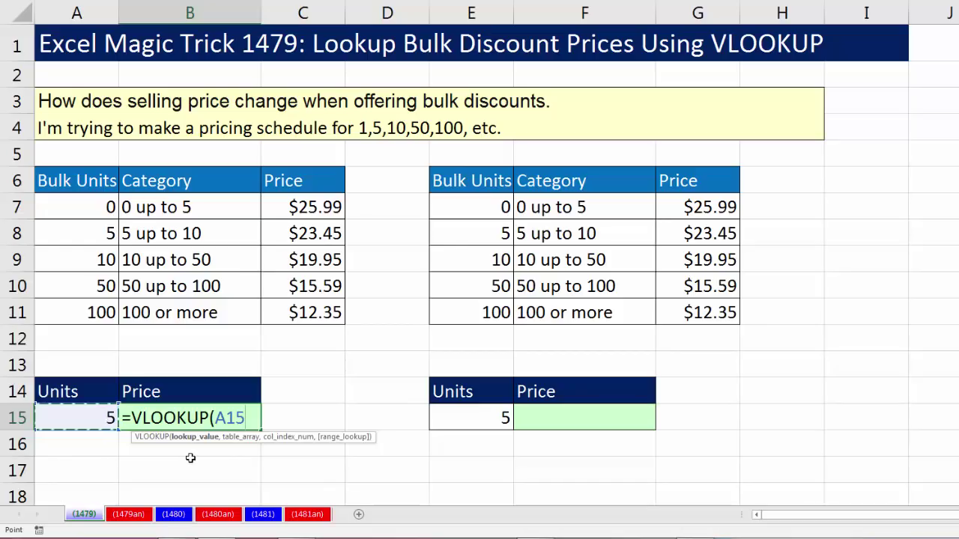
type(",")
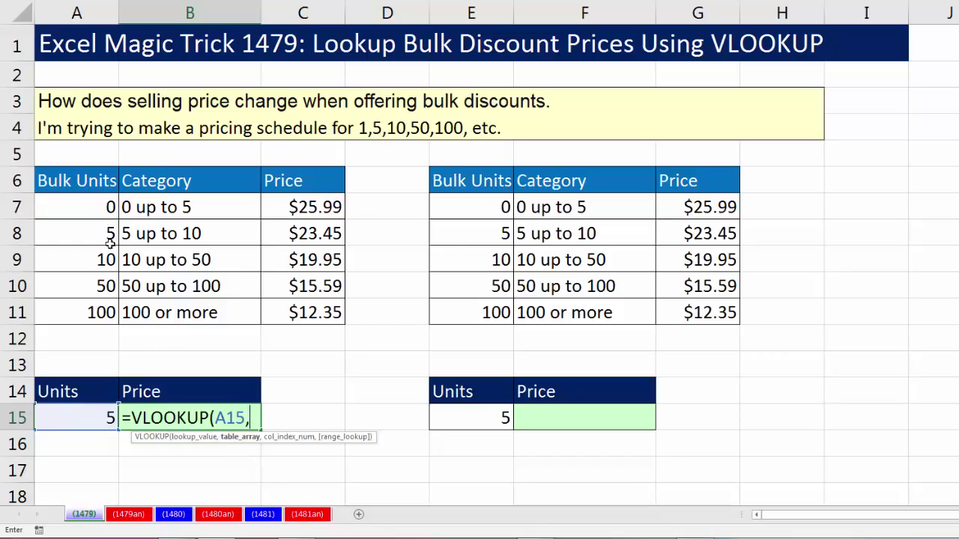
left_click_drag(56, 205, 292, 310)
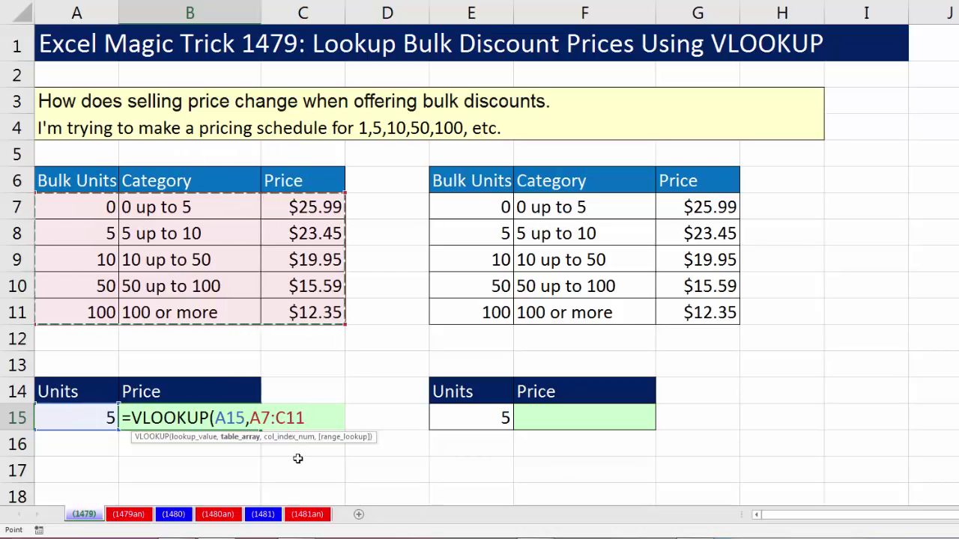
type(",")
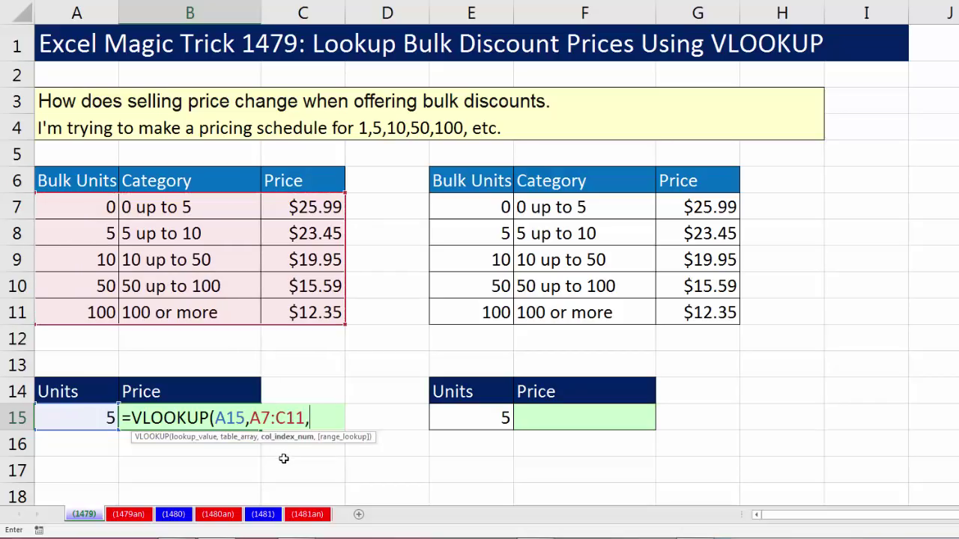
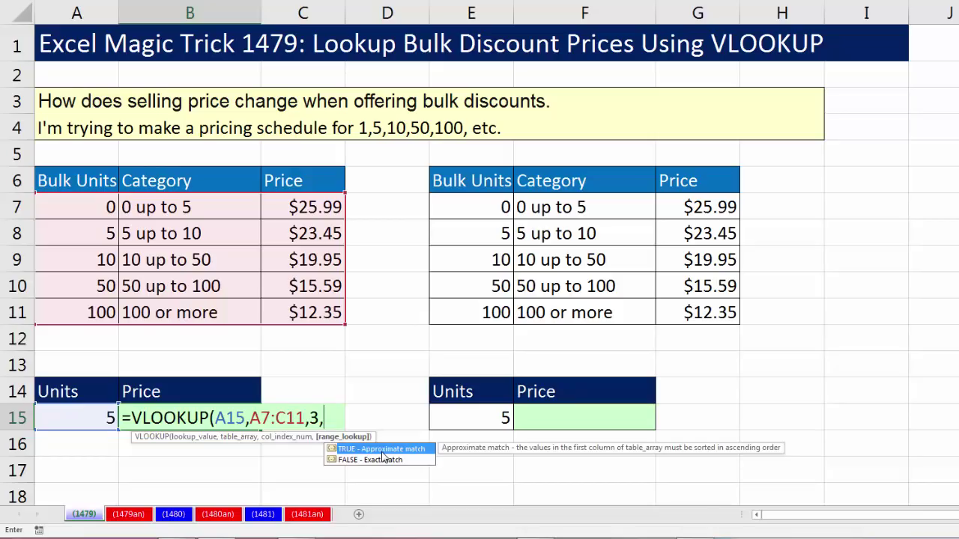
key("BackSpace")
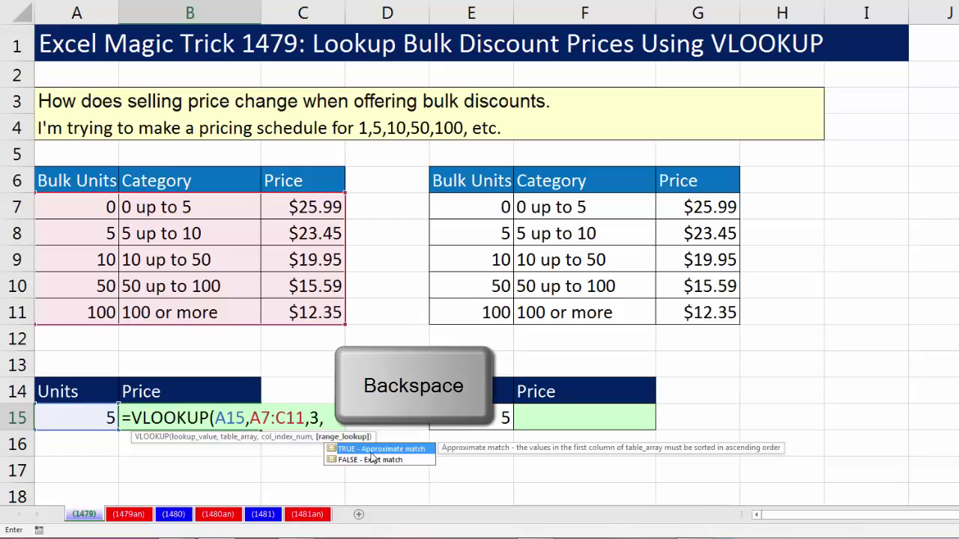
key("BackSpace")
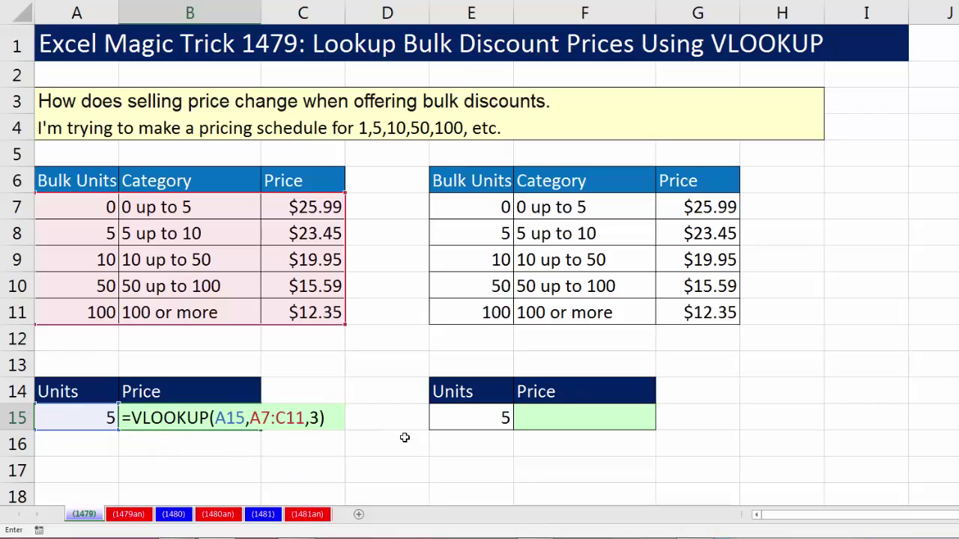
key("Return")
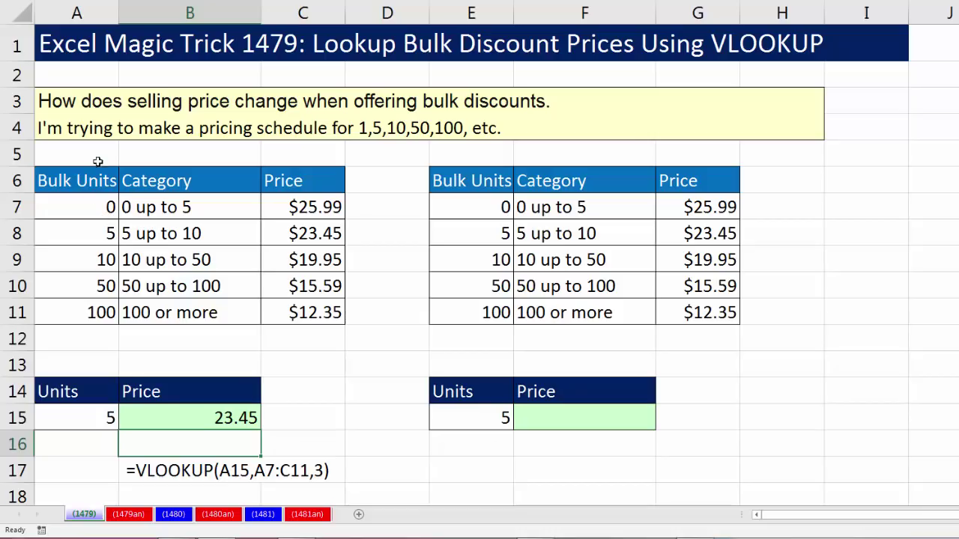
- Check the 5 up to 10 price row, and set the units in A15 to 51 to test the lookup
left_click_drag(87, 232, 293, 233)
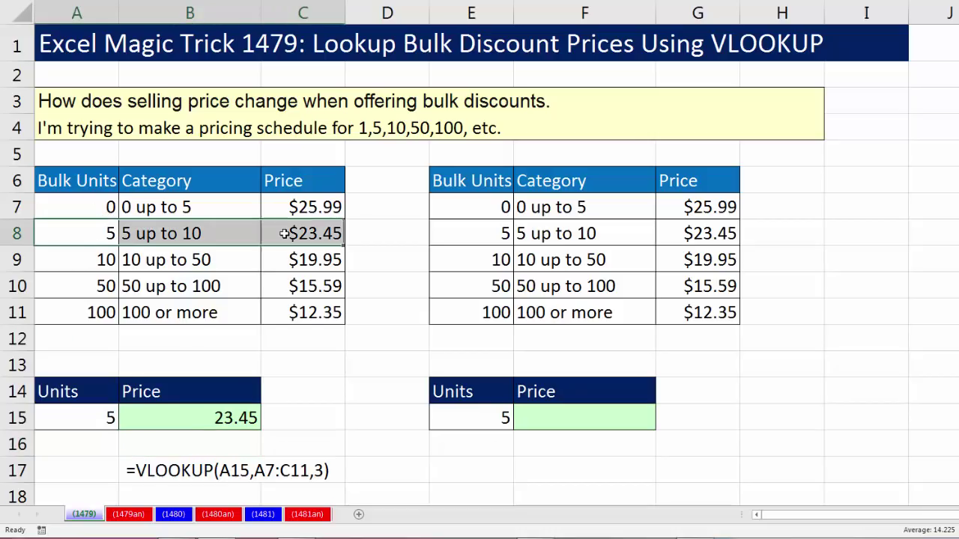
left_click(301, 236)
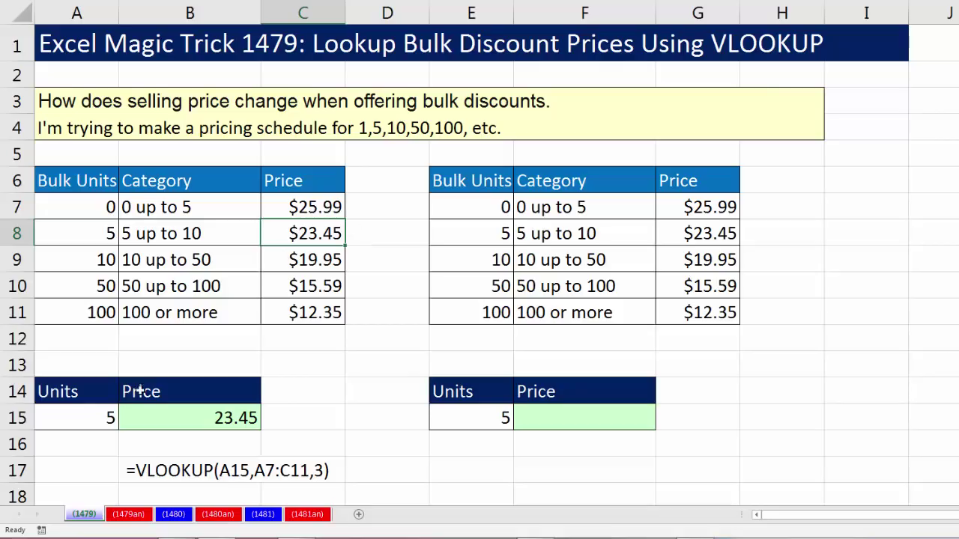
left_click(94, 422)
type("51")
key("Return")
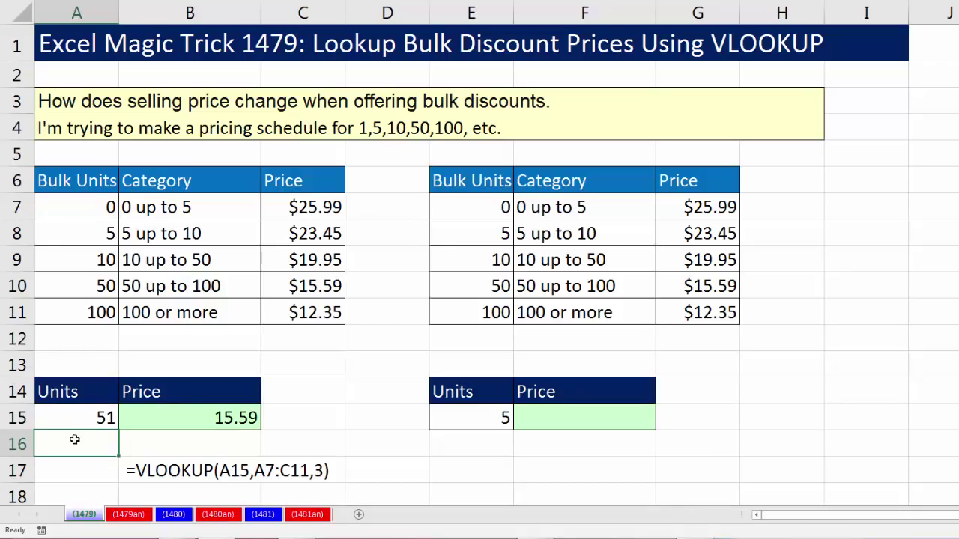
- Set the units in A15 to -1 to test a value below the smallest threshold
left_click(99, 419)
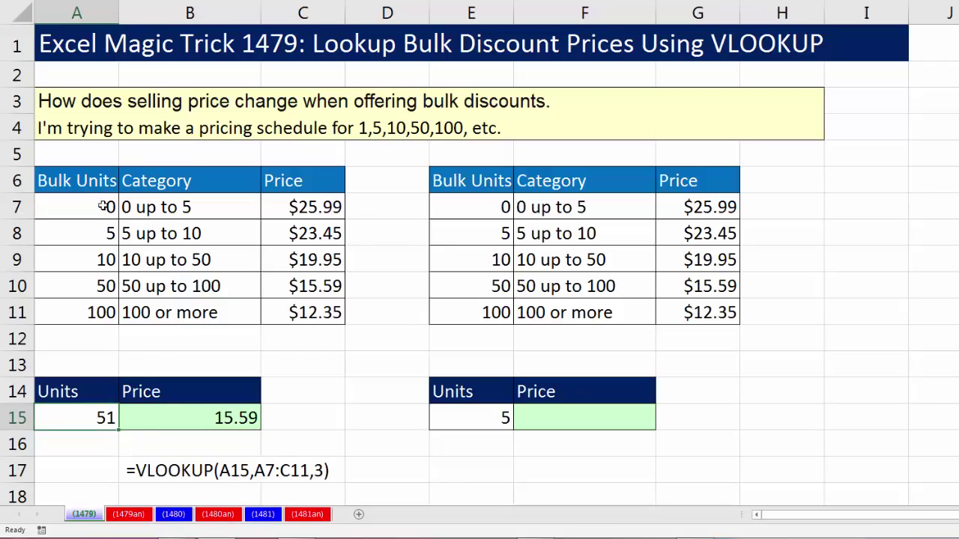
type("-")
key("ctrl+Return")
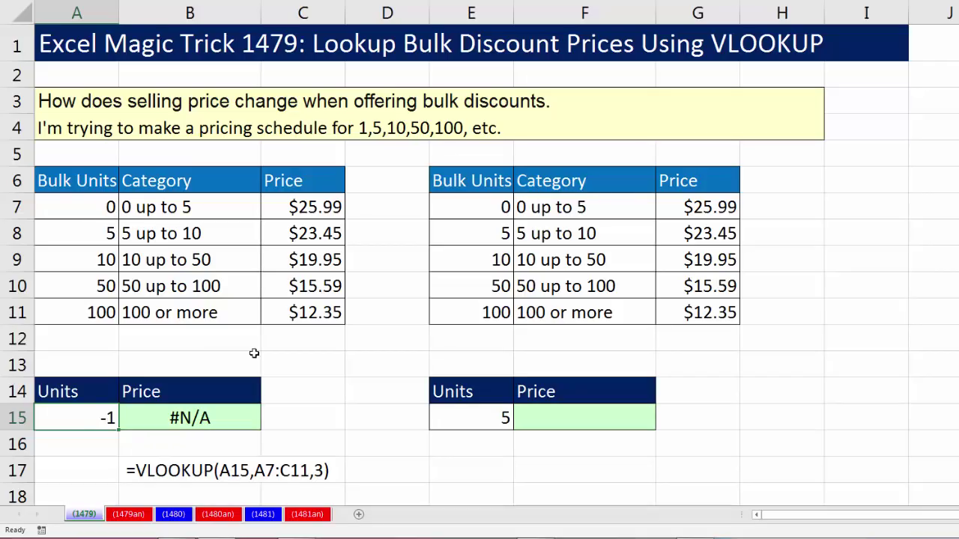
- Set the units in A15 to 150 and review the VLOOKUP formula in B15 without changing it
type("150")
key("Return")
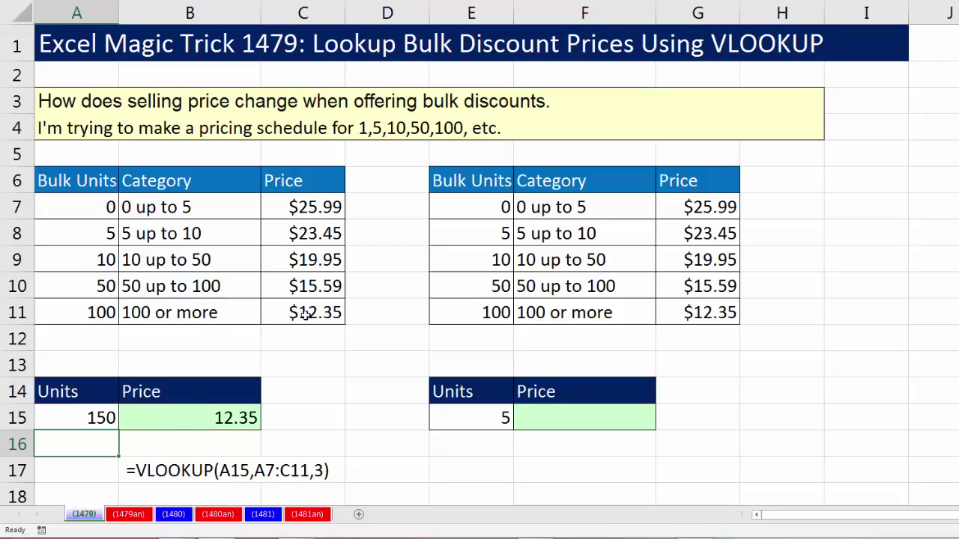
left_click(233, 418)
key("F2")
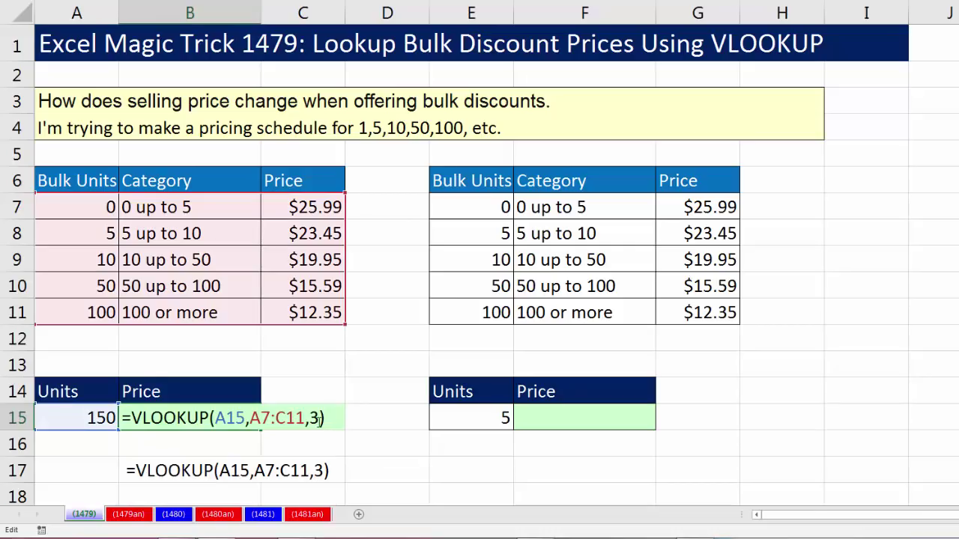
key("Return")
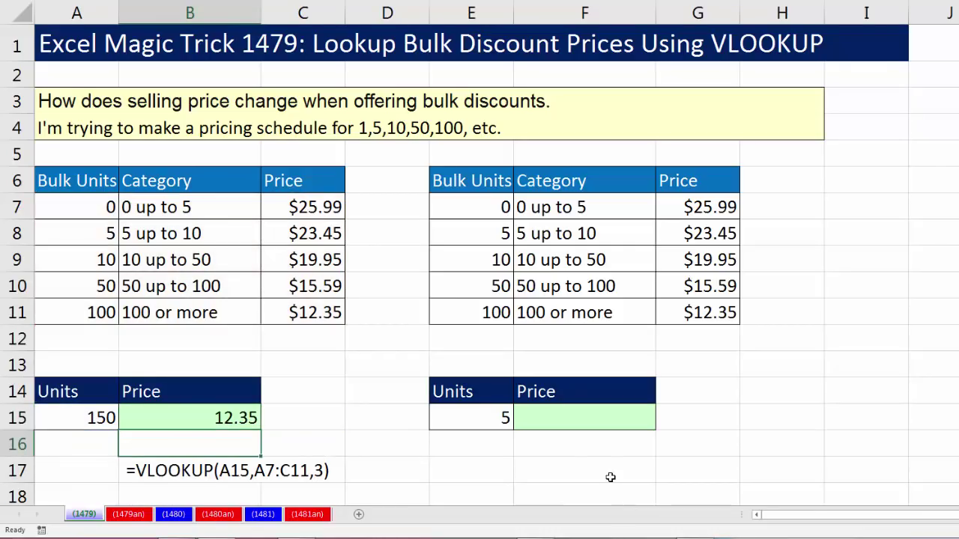
- Enter =VLOOKUP(E15,E7:G11,3) in F15 to look up the price for the units in the second table
left_click(579, 419)
type("=")
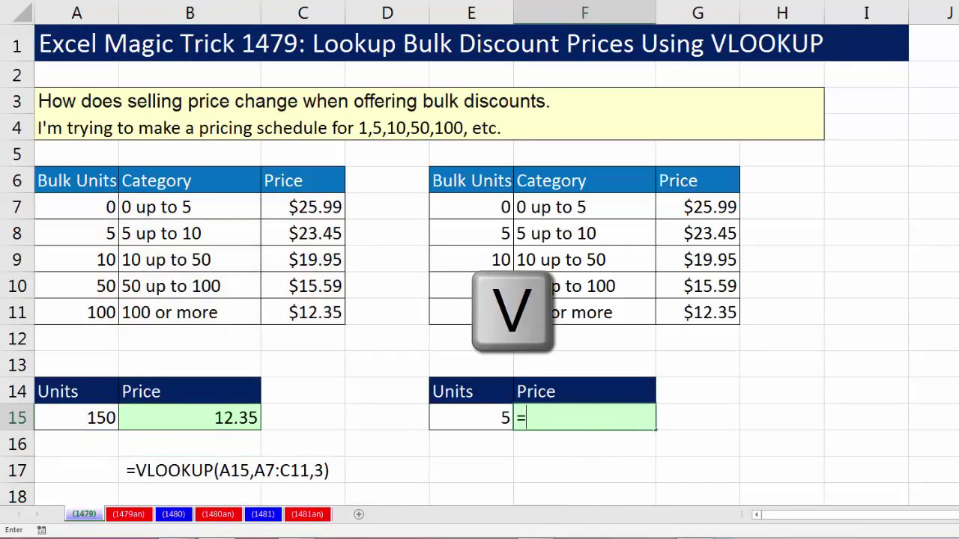
type("vl")
key("Tab")
key("Left")
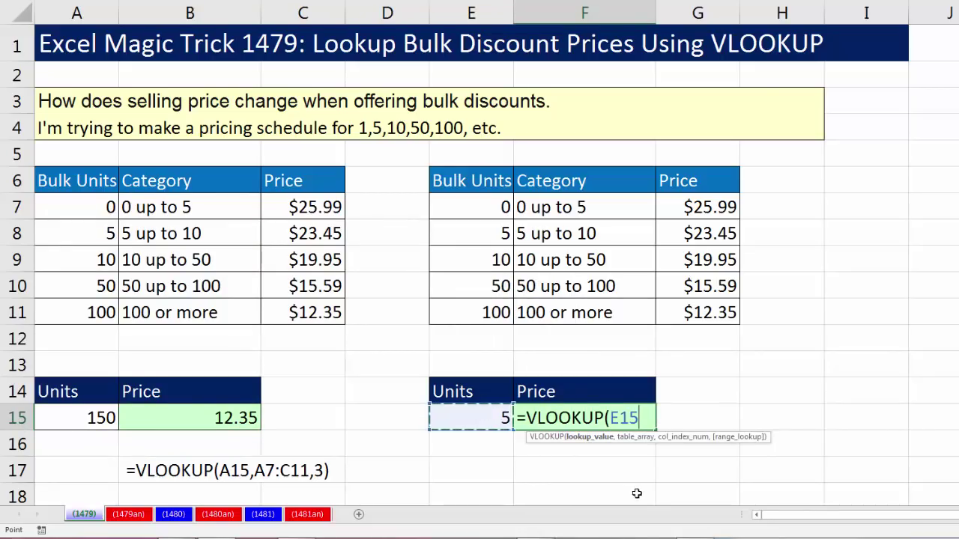
type(",")
left_click_drag(467, 209, 673, 311)
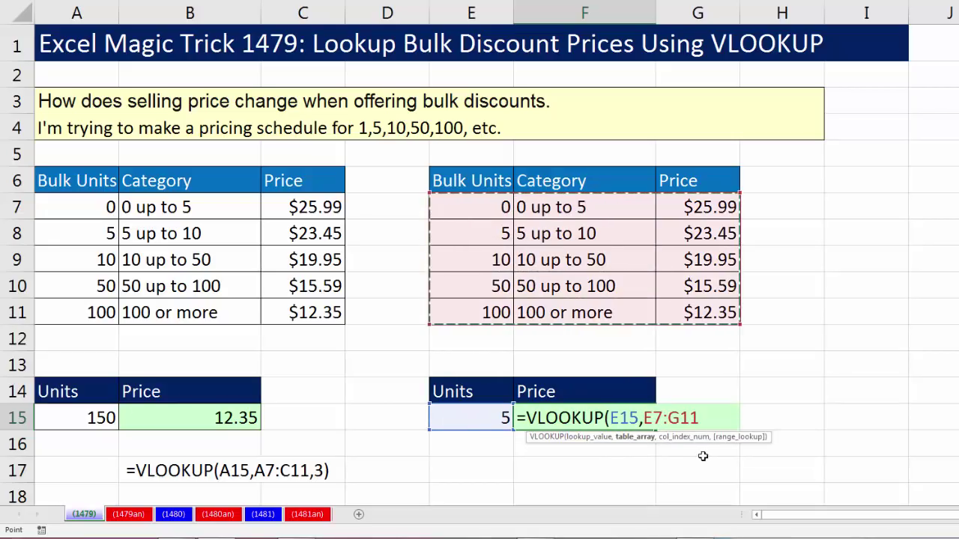
type(",3")
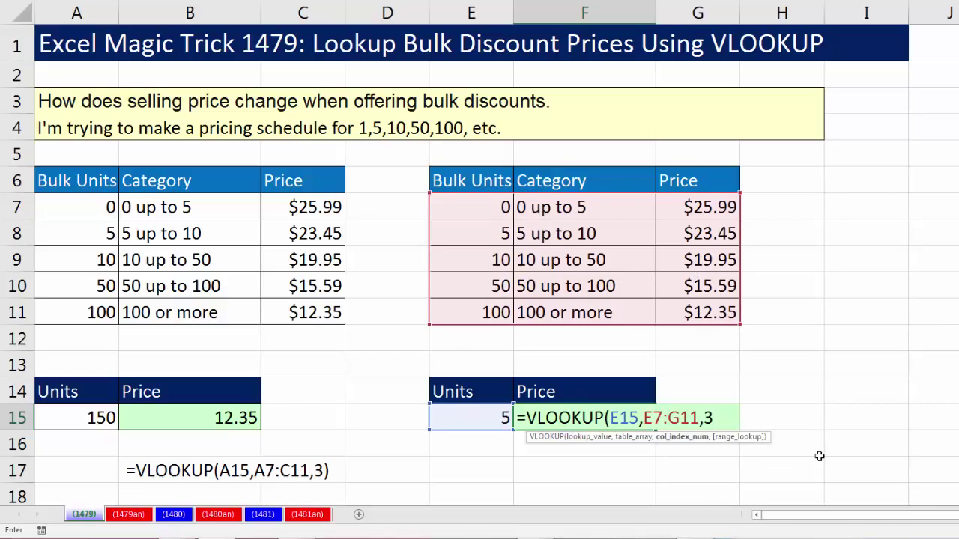
type(")")
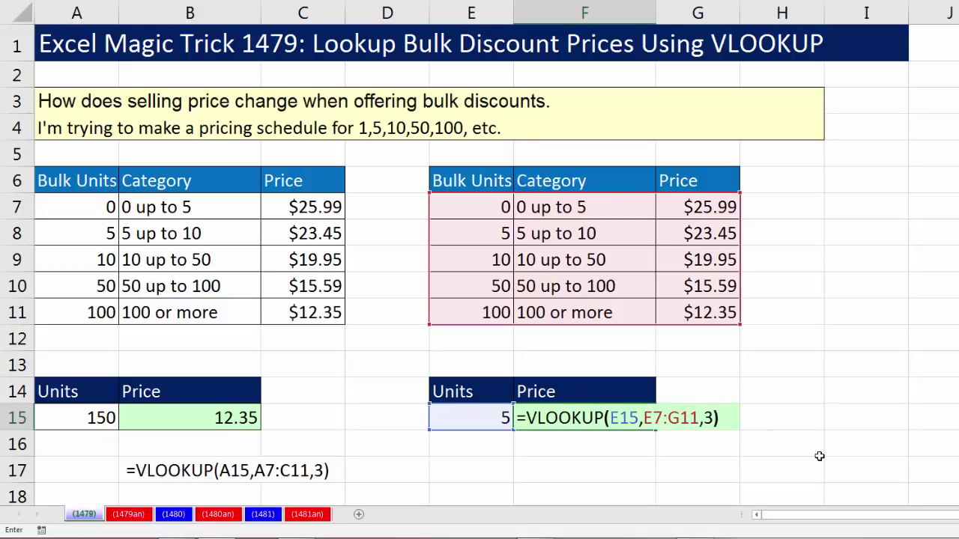
key("Return")
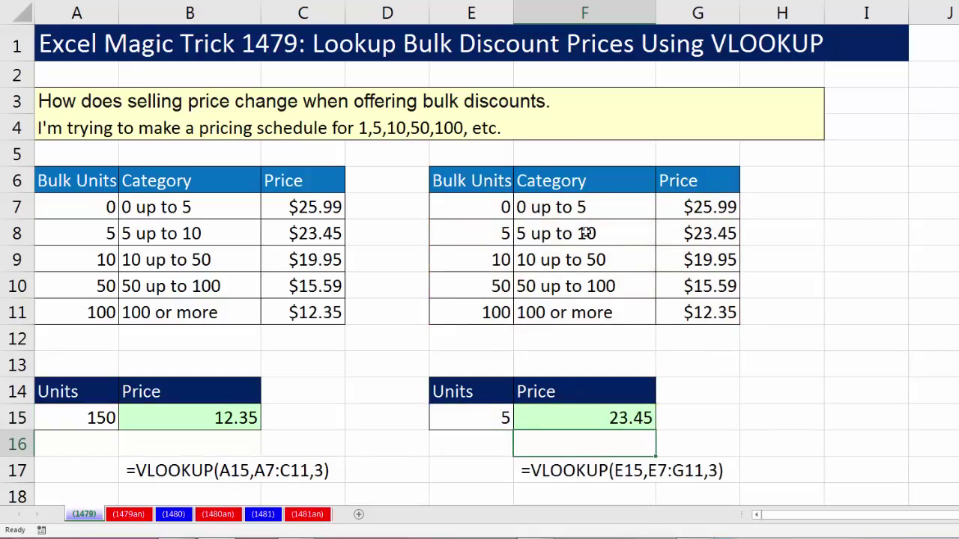
- Move the second table's Price column from G6:G11 to H6:H11, and review the VLOOKUP formula in F15 without changing it
left_click_drag(677, 180, 694, 313)
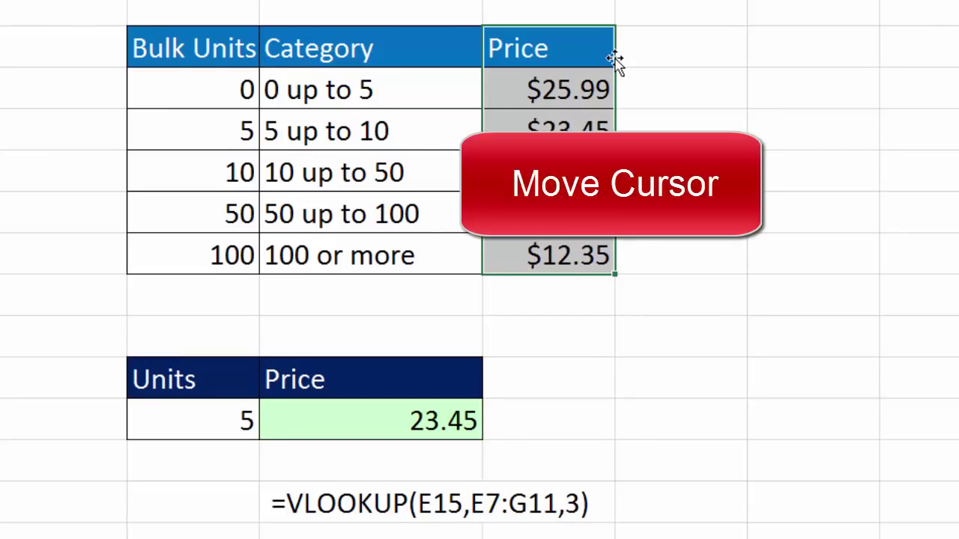
left_click_drag(621, 62, 655, 64)
left_click(459, 413)
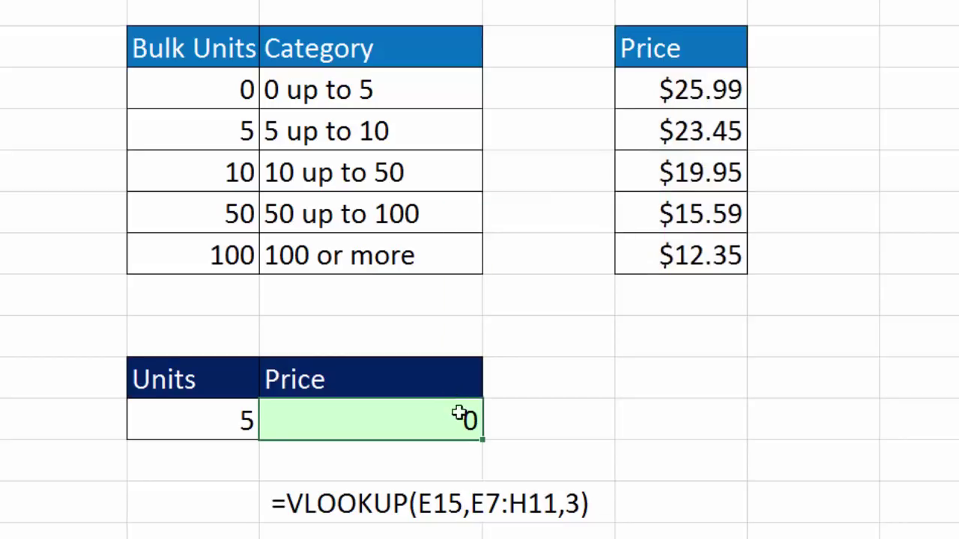
key("F2")
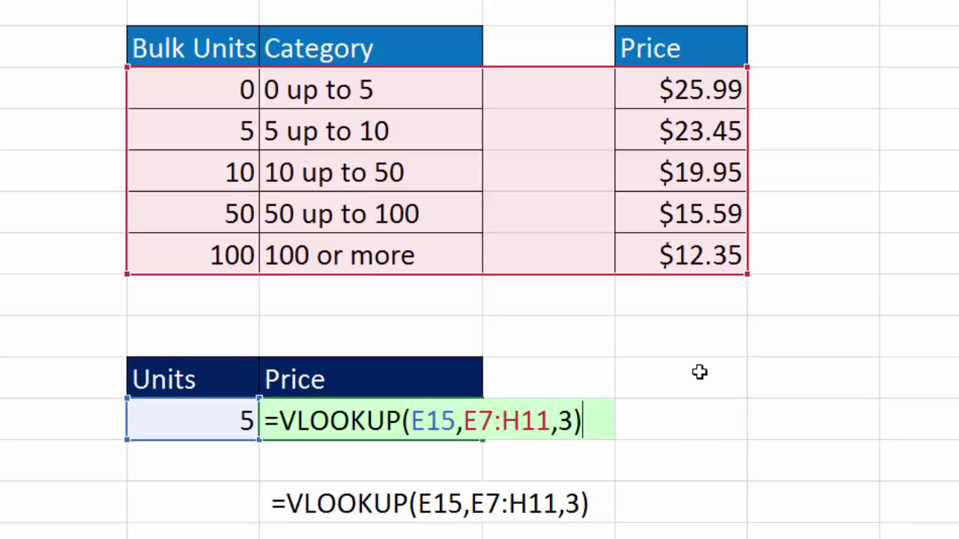
key("ctrl+Return")
- Enter the column header Cost in the empty cell G6 between Category and Price
left_click(495, 72)
left_click(531, 43)
type("Cost")
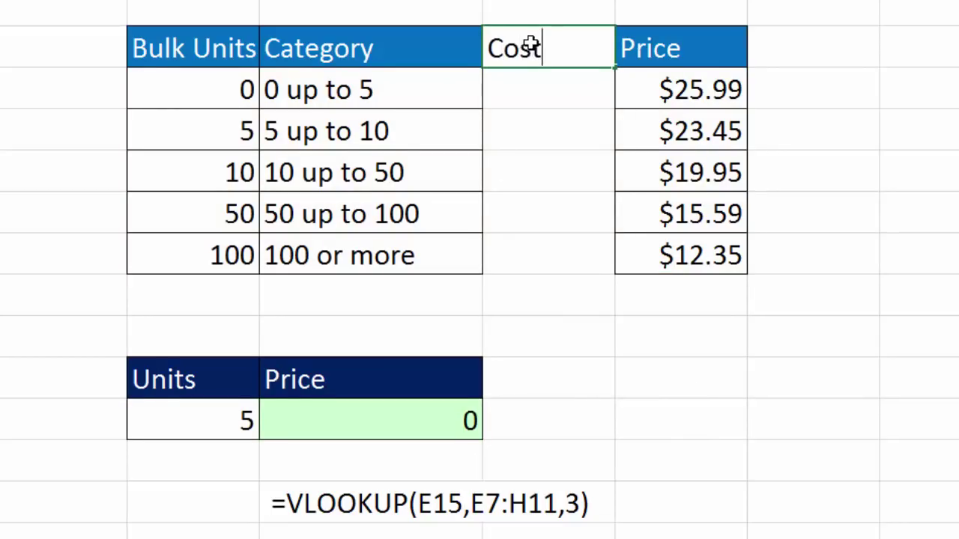
key("Return")
- Fill all the Cost cells G7:G11 with the value 1
key("shift+Down")
key("shift+Down")
key("shift+Down")
key("shift+Down")
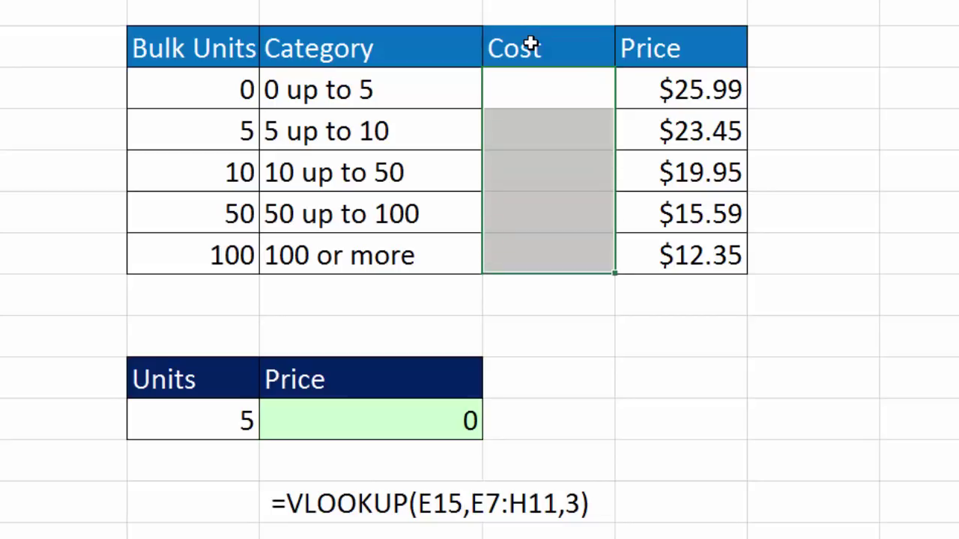
key("shift+Up")
type("1")
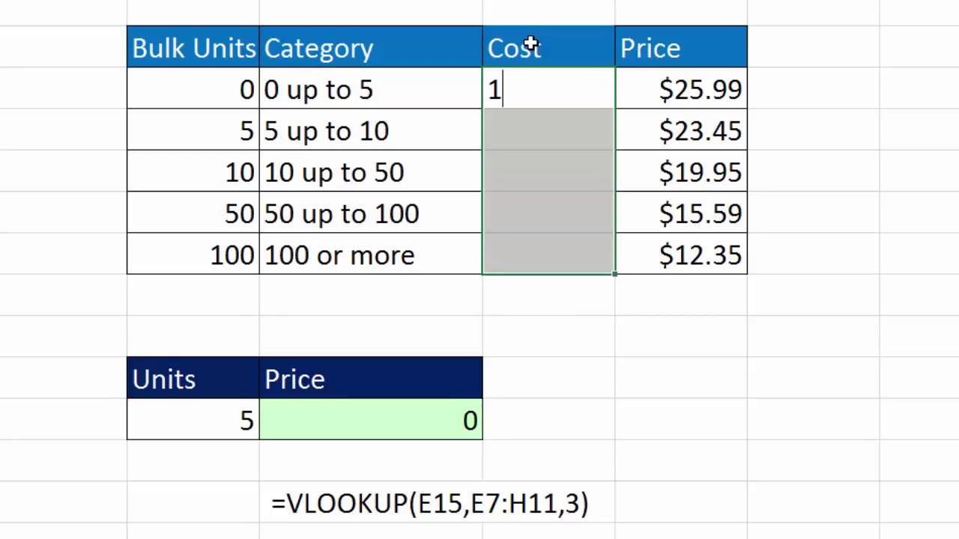
key("ctrl+Return")
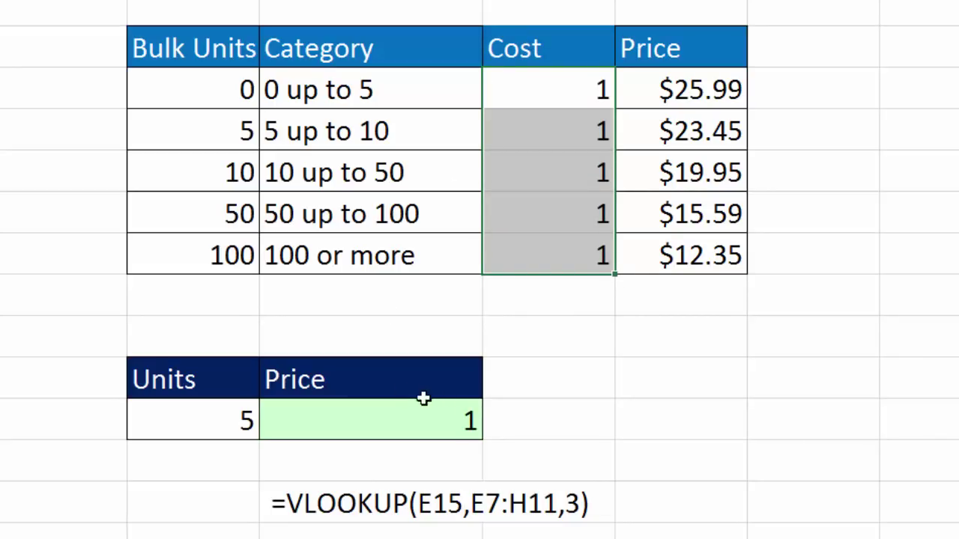
- Review the column index argument of the VLOOKUP formula in F15 without changing it
left_click(445, 416)
key("F2")
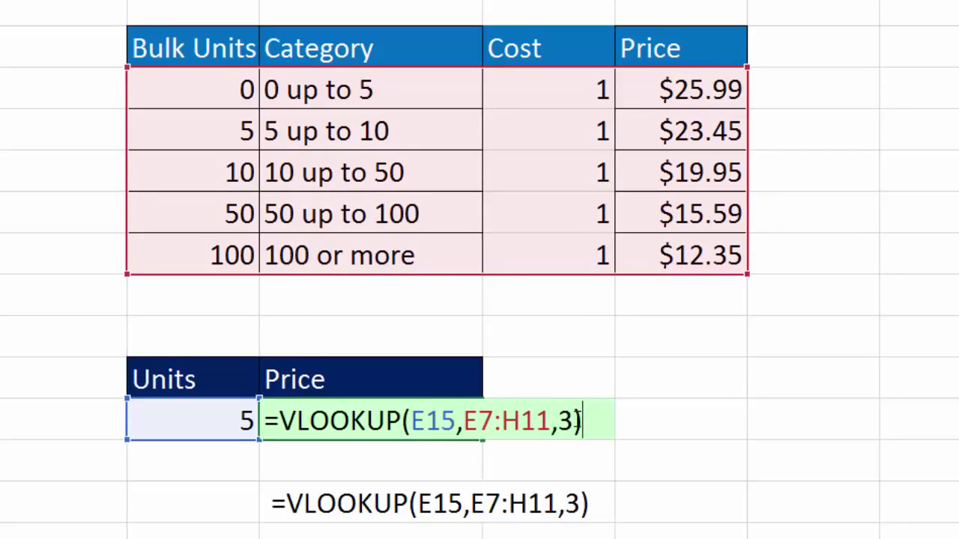
double_click(564, 420)
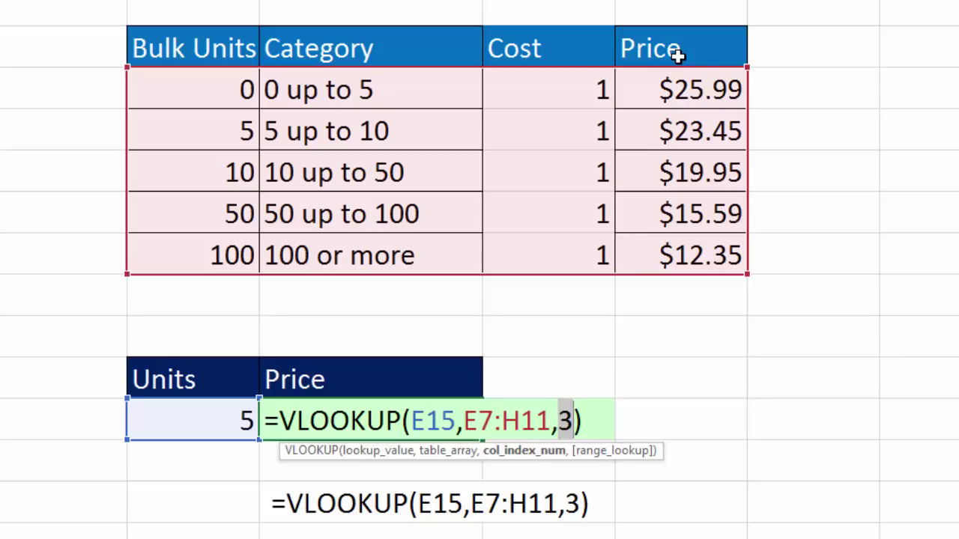
key("Return")
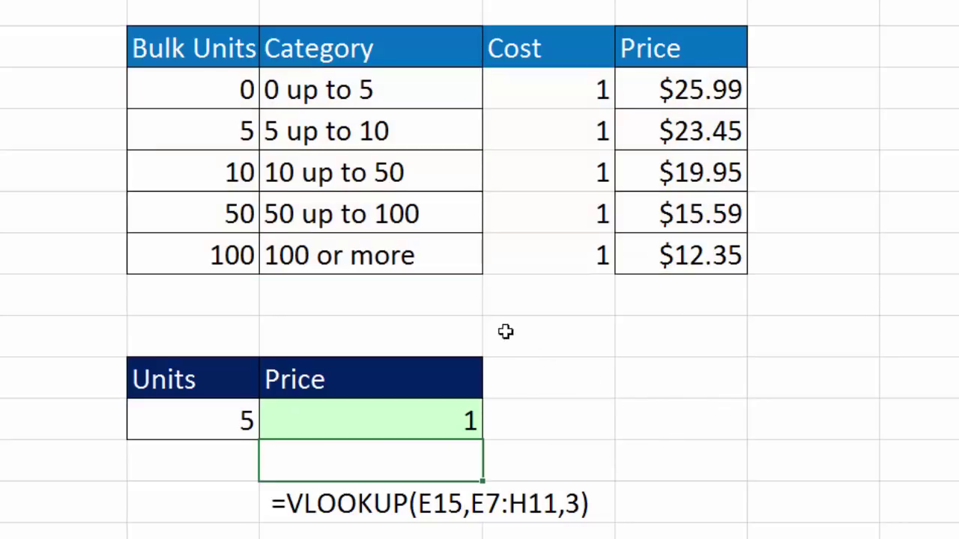
- Enter =MATCH(F14,E6:H6,0) in F13 to find the header's position in the second table with an exact match
left_click(466, 321)
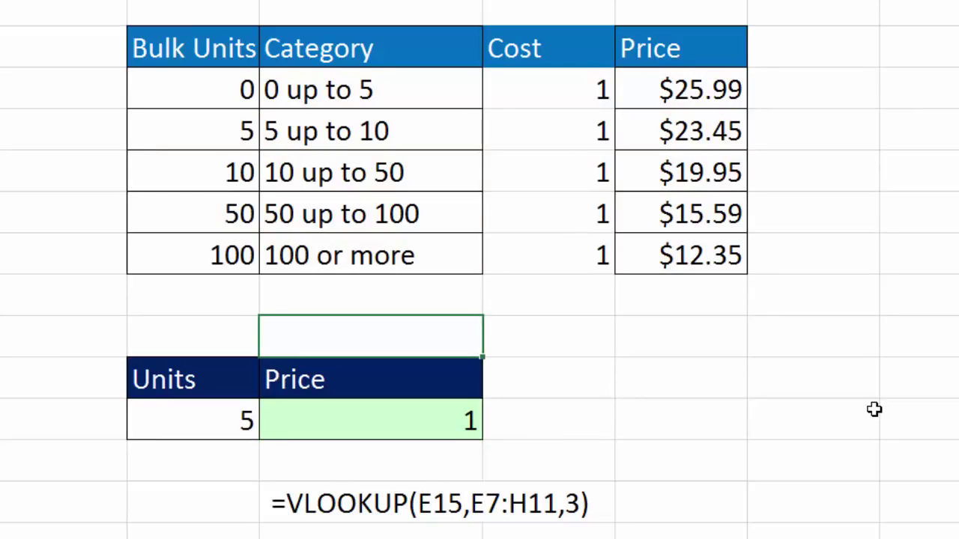
type("=ma")
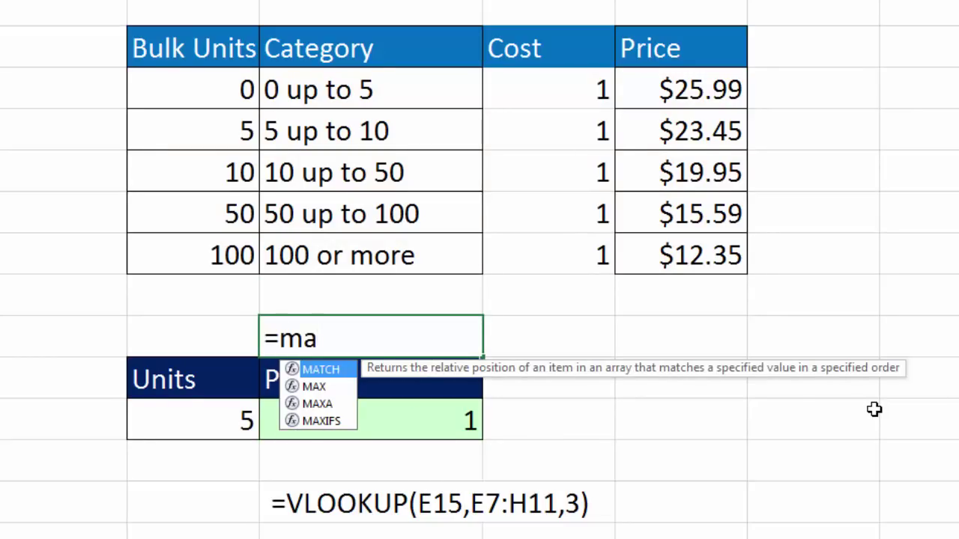
key("Tab")
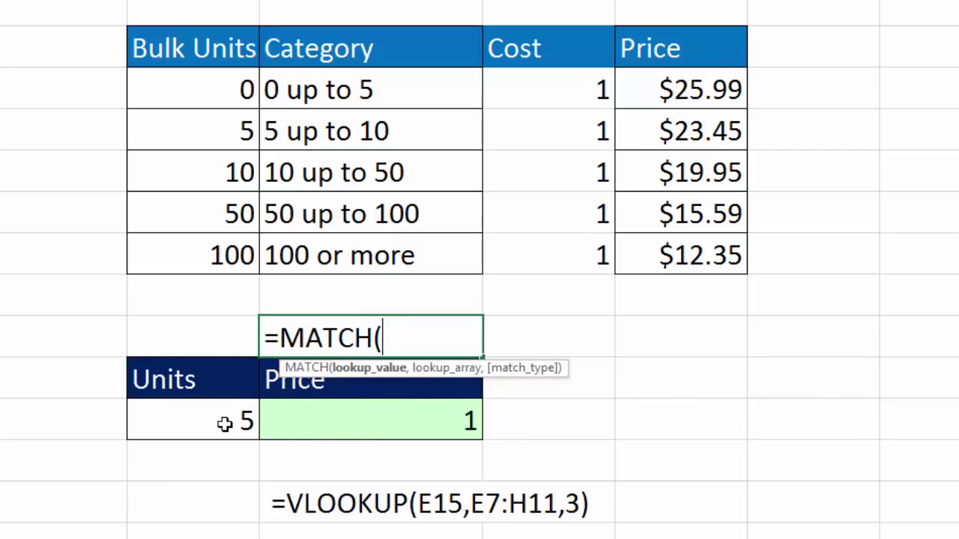
left_click_drag(284, 368, 297, 296)
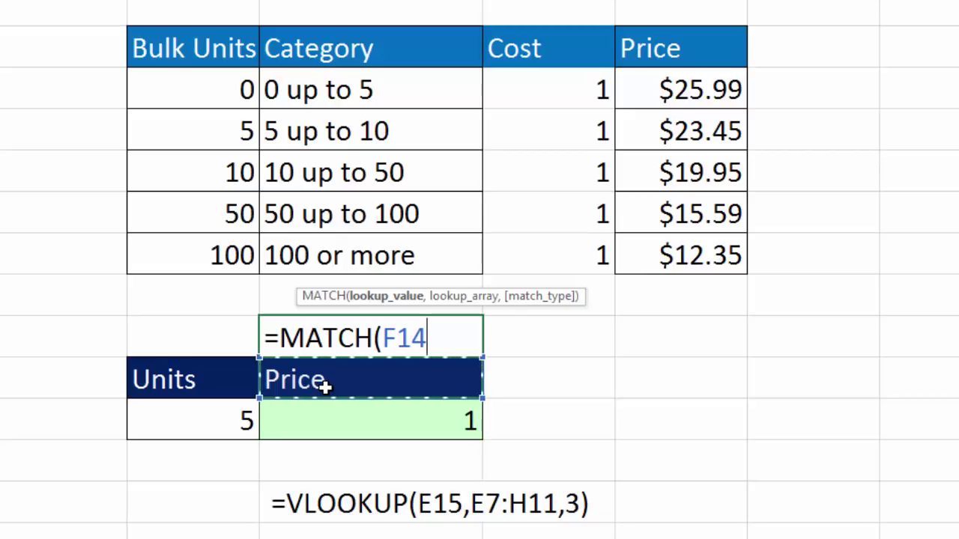
type(",")
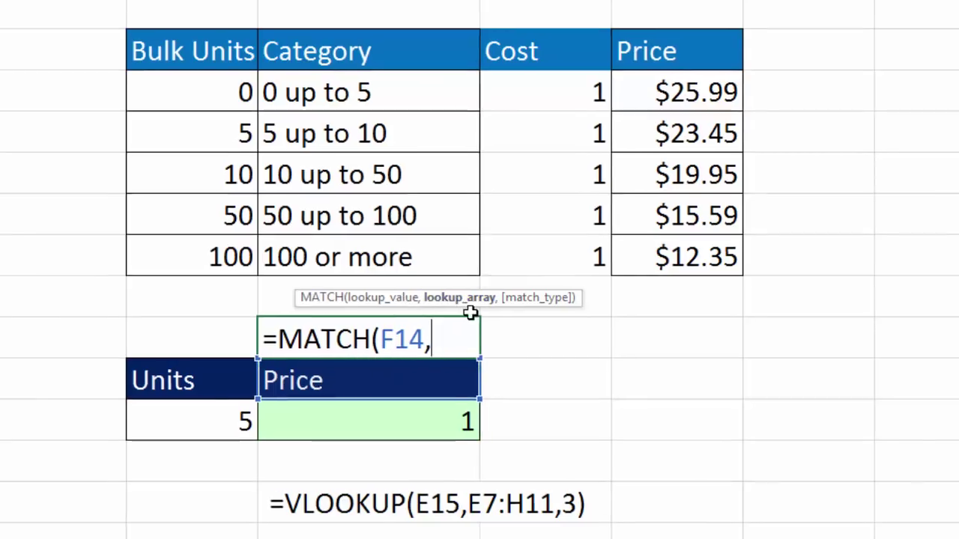
left_click(204, 47)
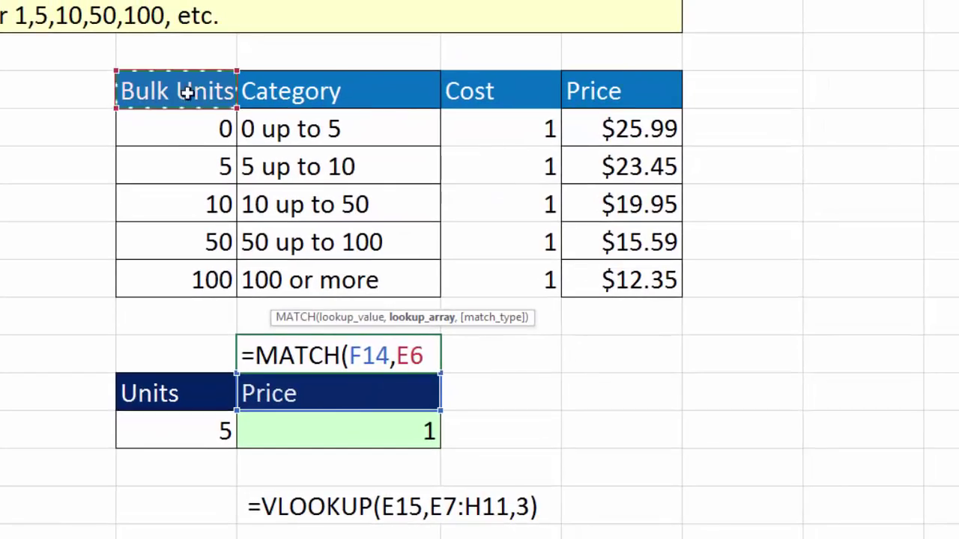
left_click_drag(187, 91, 678, 93)
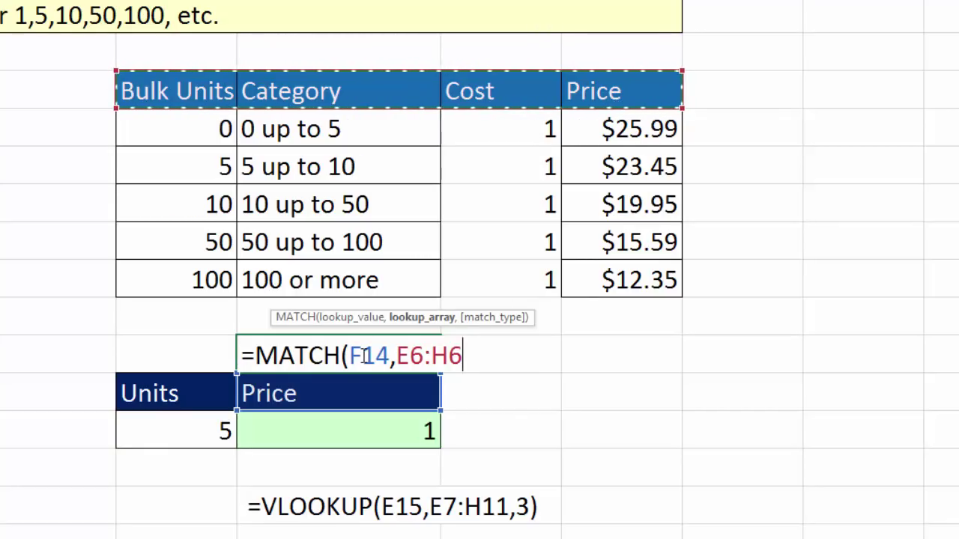
type(",")
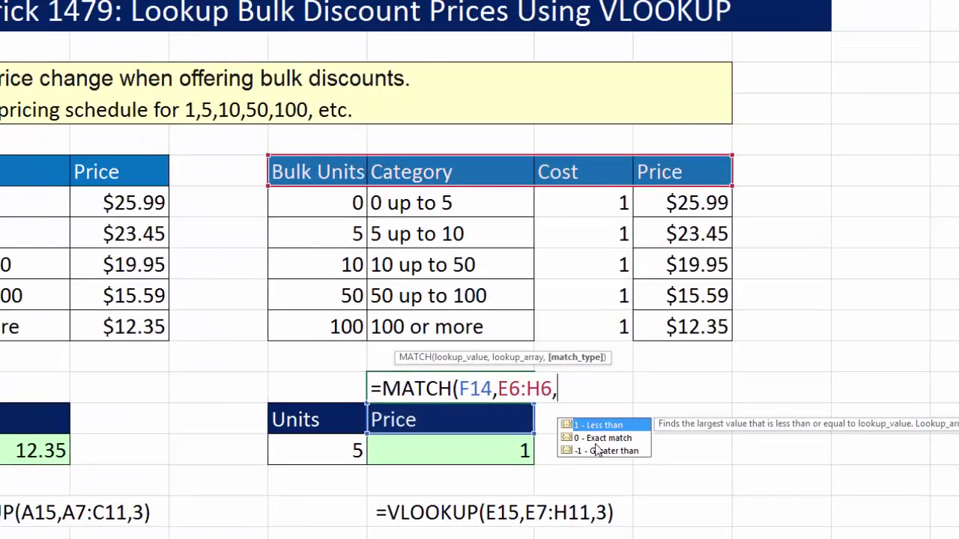
double_click(599, 438)
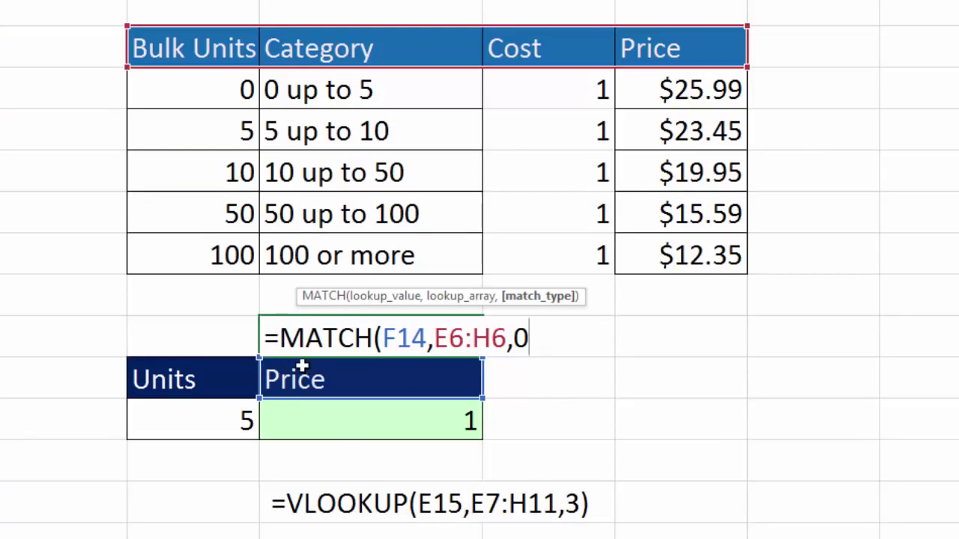
type(")")
key("ctrl+Return")
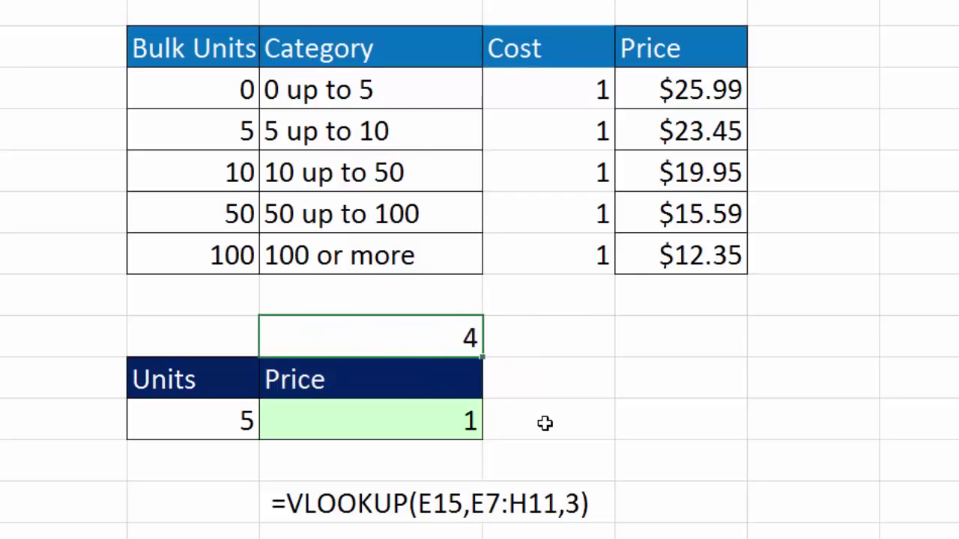
- Test the MATCH formula by changing the header in F14 to Cost, and undo the change
left_click(419, 386)
type("Cost")
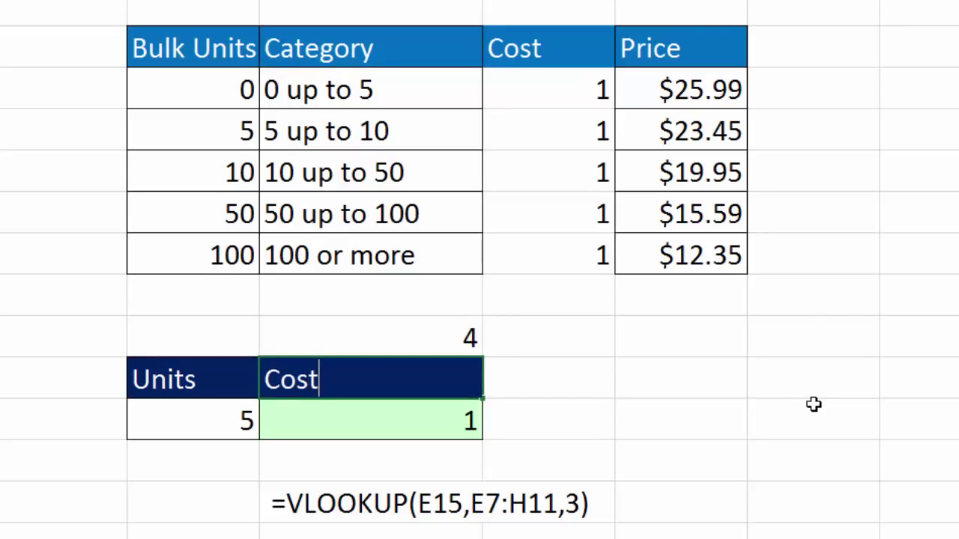
key("ctrl+Return")
left_click(469, 338)
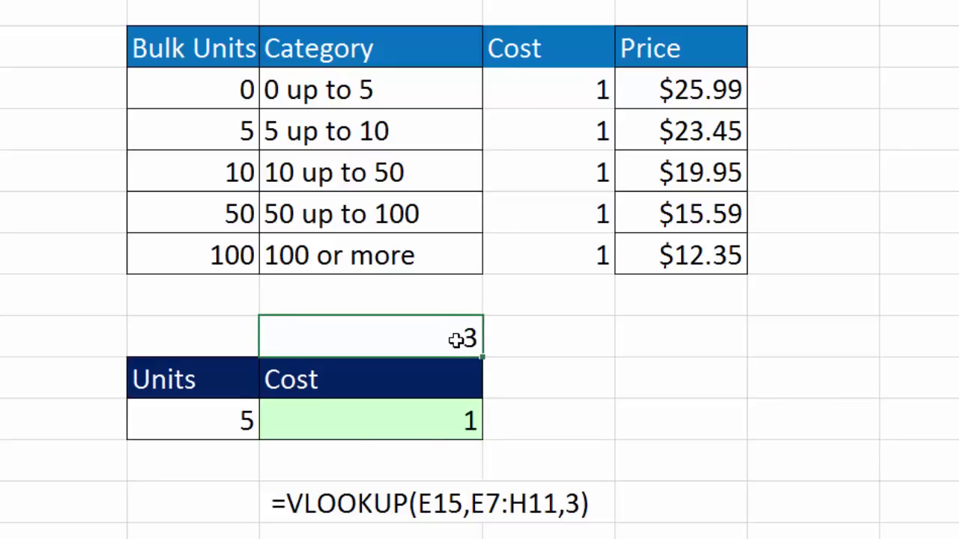
key("ctrl+z")
key("ctrl+z")
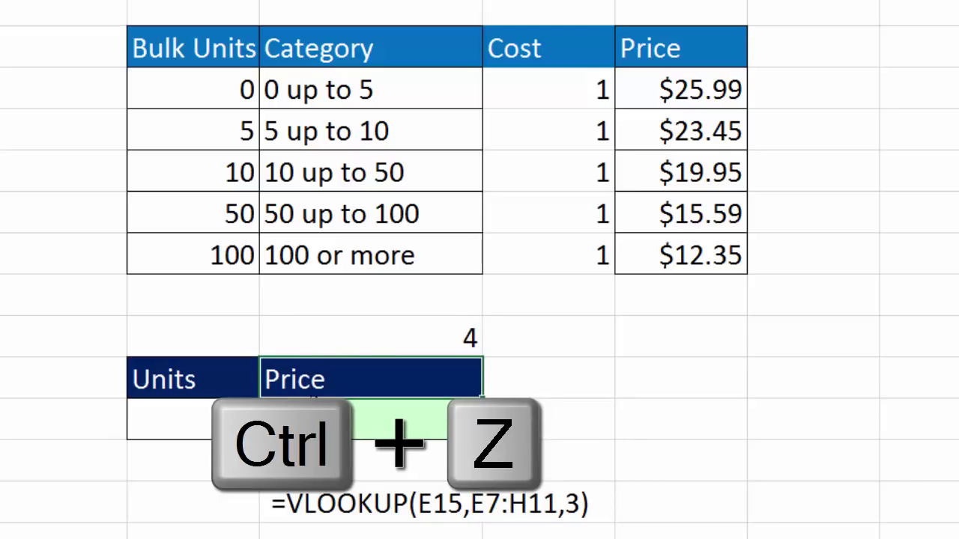
- Copy MATCH(F14,E6:H6,0) without its equal sign from the formula in F13, leaving the cell unchanged
double_click(353, 331)
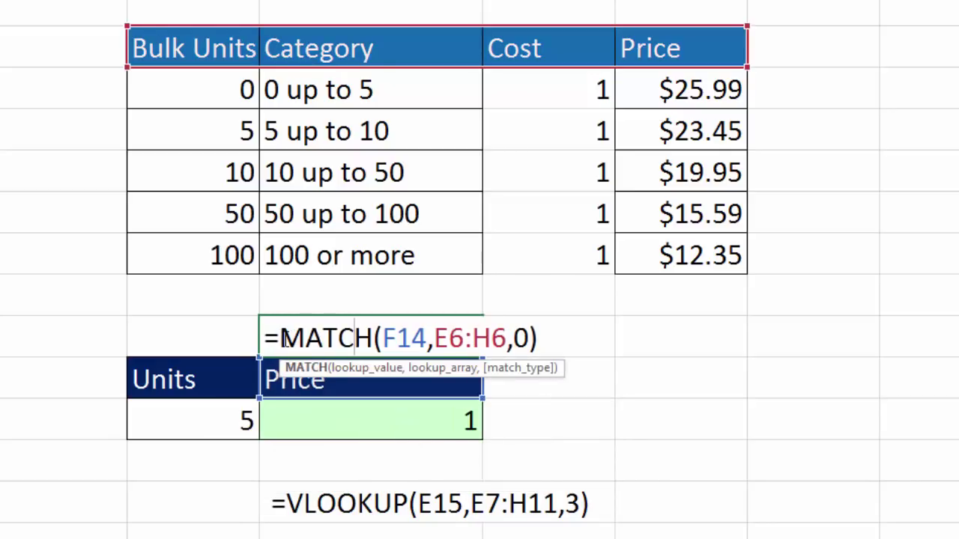
left_click_drag(291, 339, 607, 333)
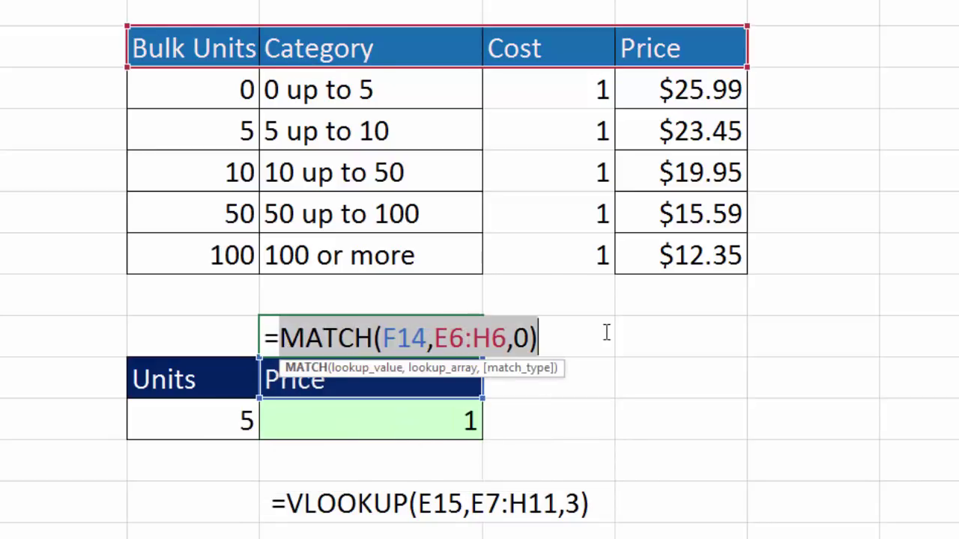
key("ctrl+c")
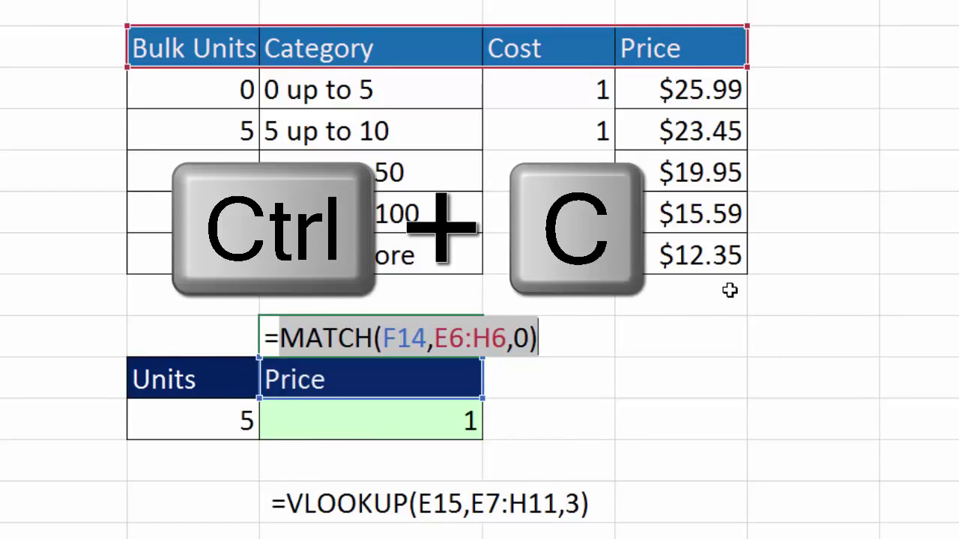
key("Escape")
- Replace the column index 3 in F15's VLOOKUP formula with the copied MATCH(F14,E6:H6,0), keeping the result cell selected
key("Down")
key("Down")
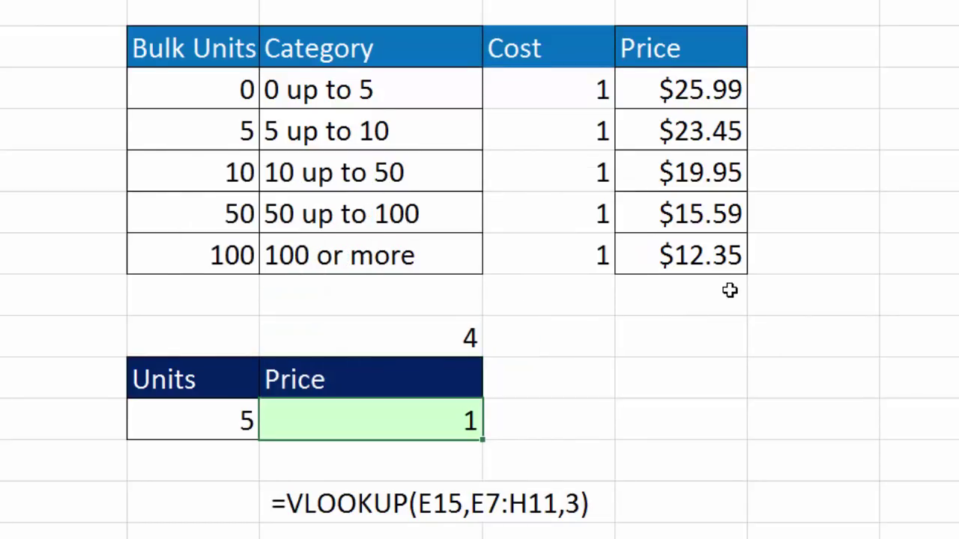
key("F2")
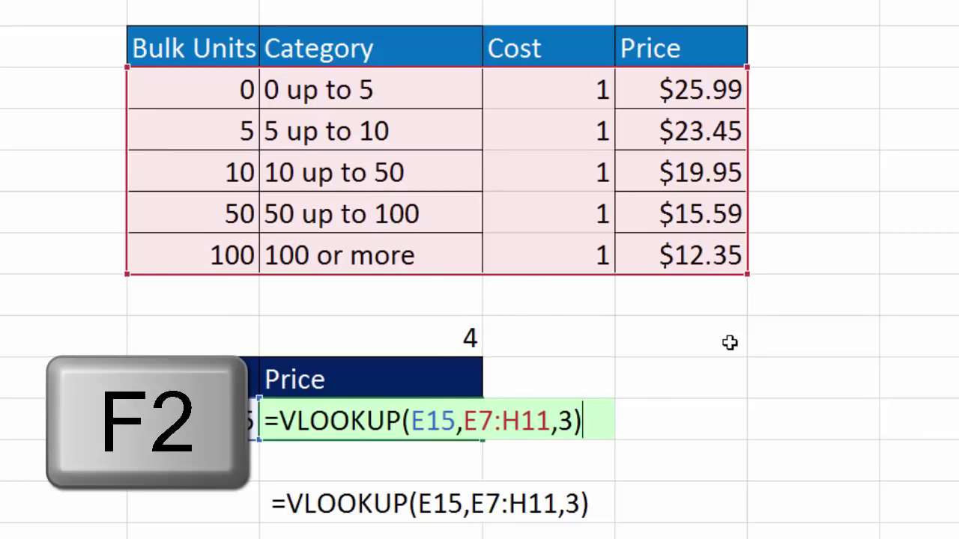
left_click(572, 421)
double_click(564, 421)
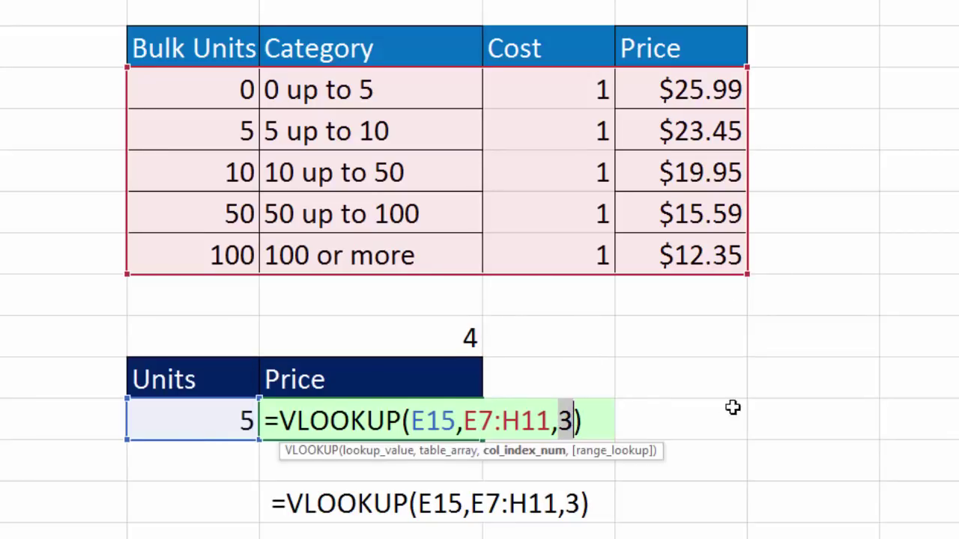
key("ctrl+v")
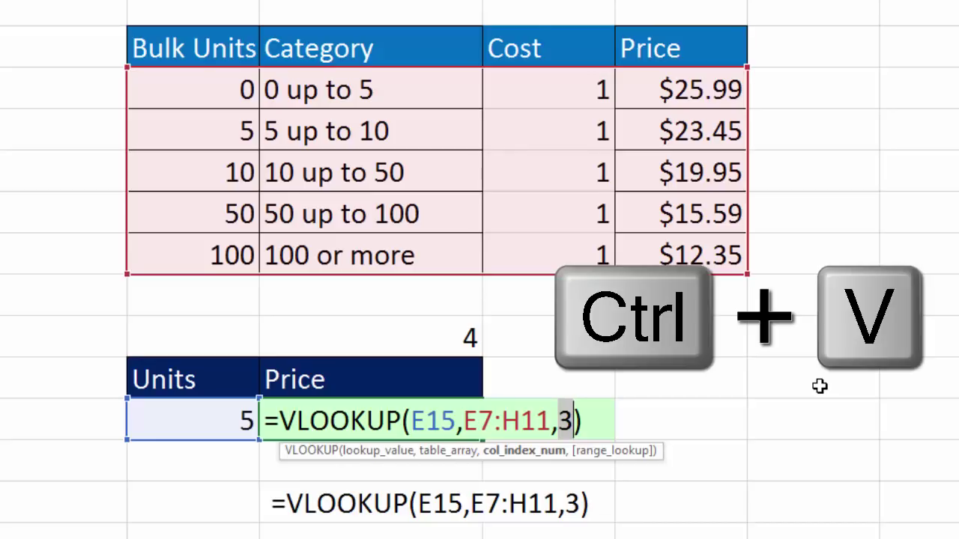
key("ctrl+v")
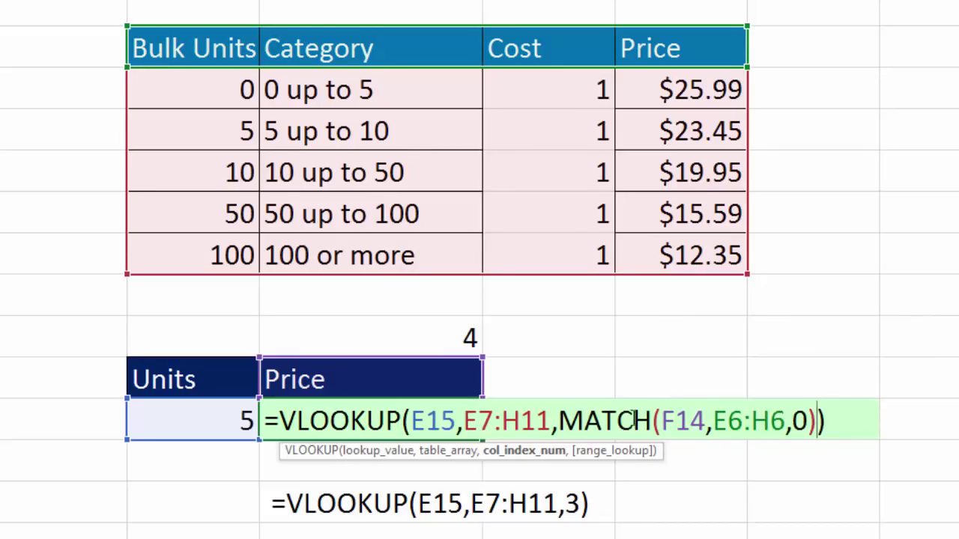
left_click(553, 452)
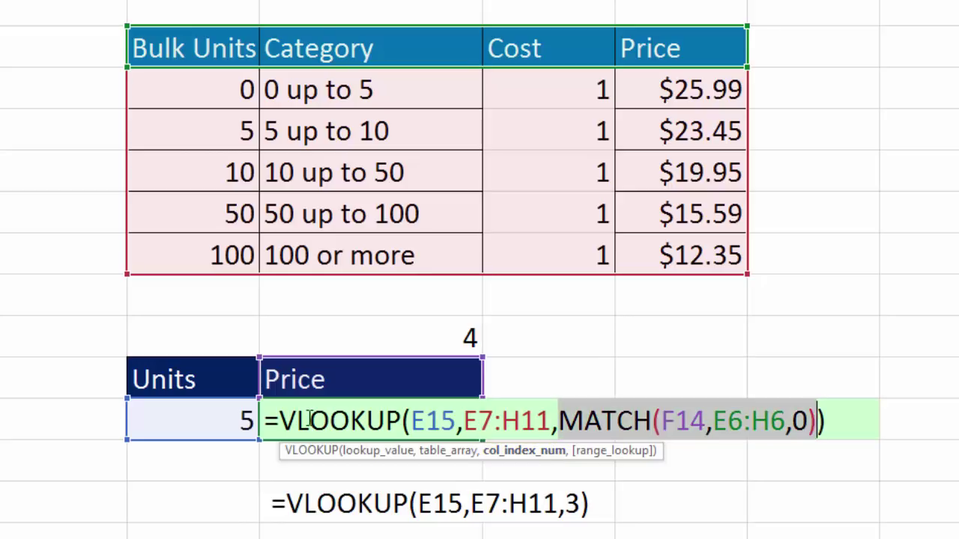
left_click_drag(277, 420, 827, 419)
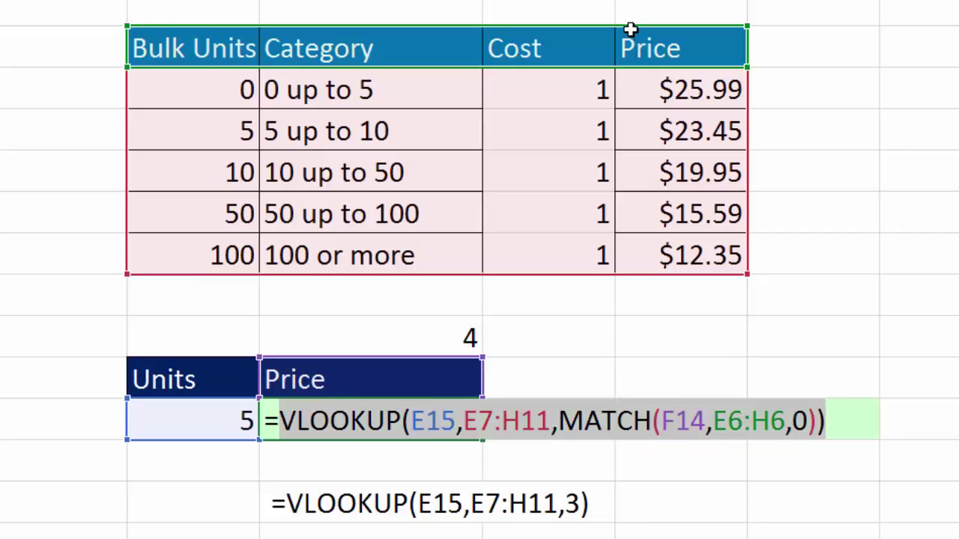
left_click(586, 421)
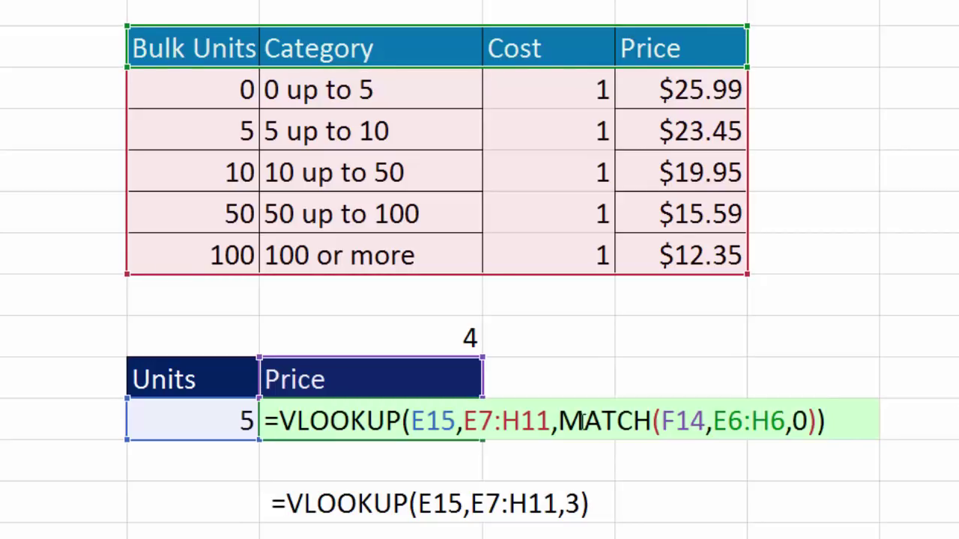
left_click(557, 454)
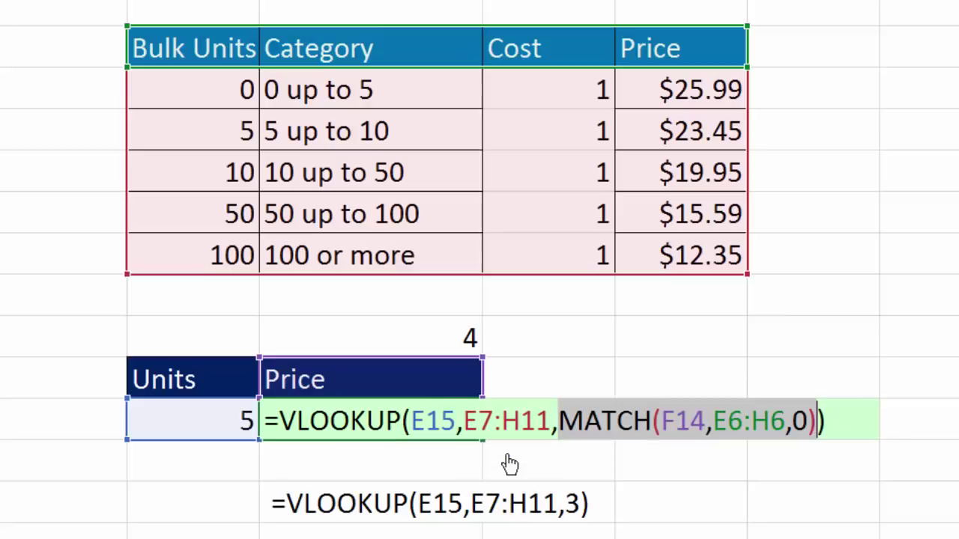
key("ctrl+Return")
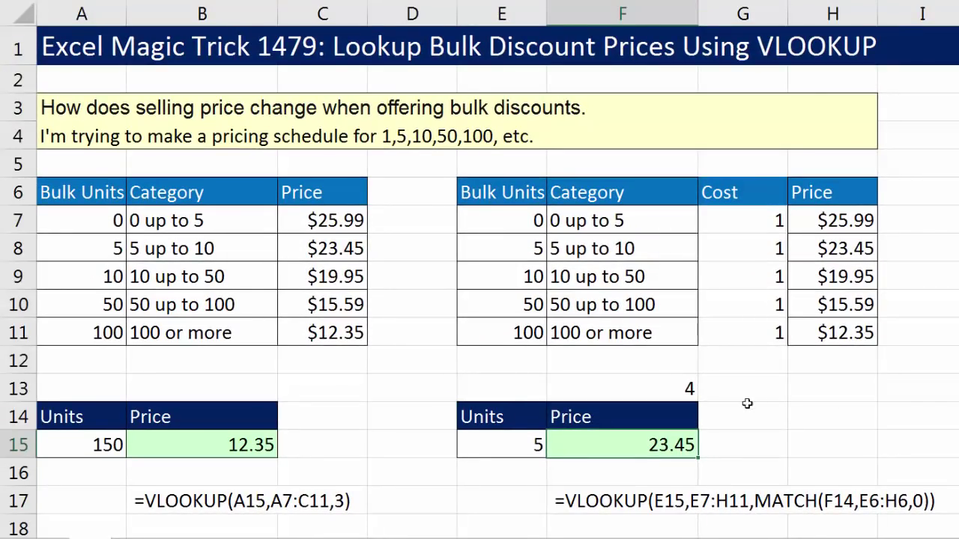
- Test the combined lookup by setting the units in E15 to 51 and the header in F14 to Cost
left_click(524, 443)
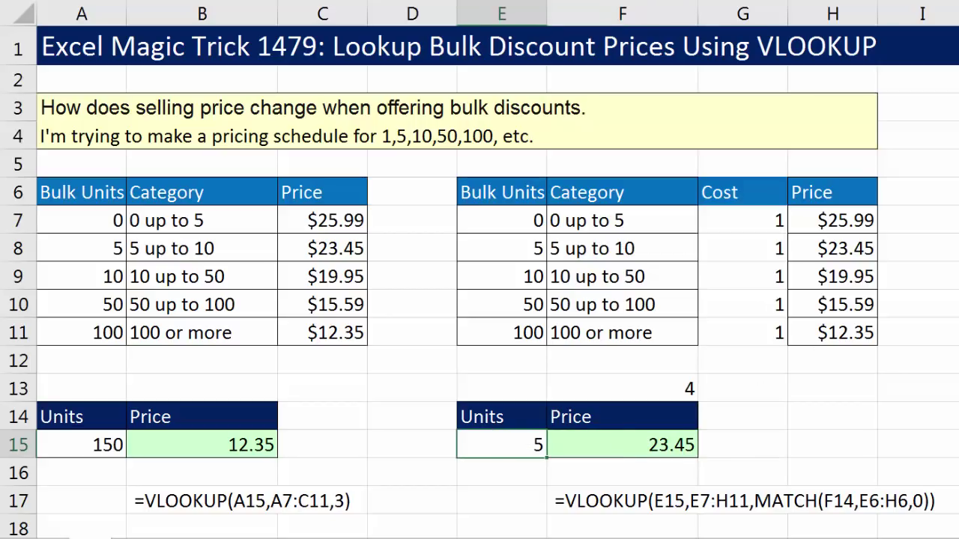
type("51")
key("ctrl+Return")
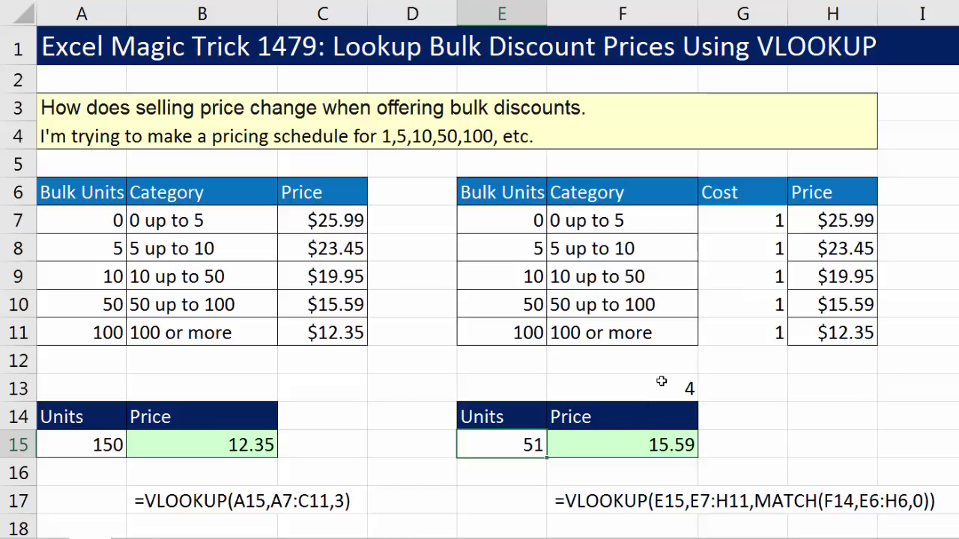
left_click(643, 411)
type("Cost")
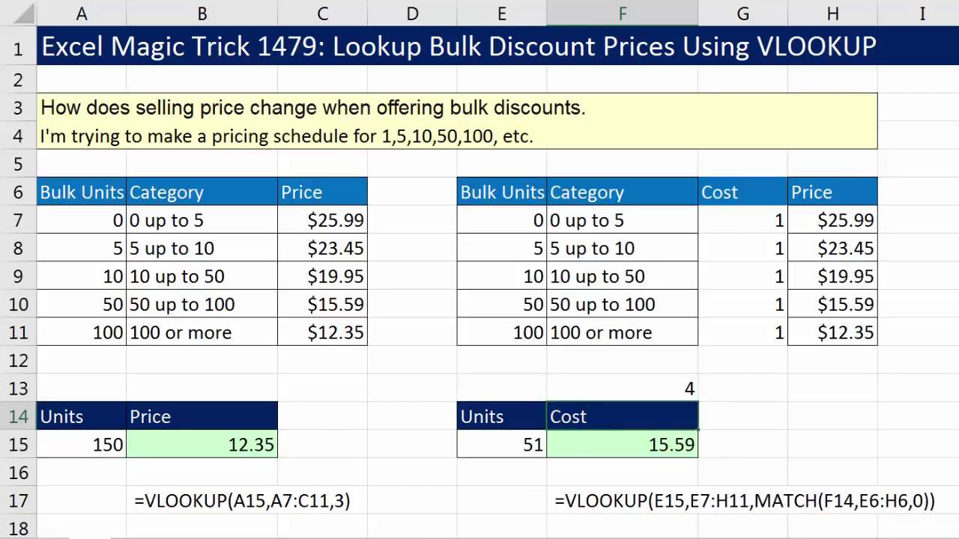
key("Return")
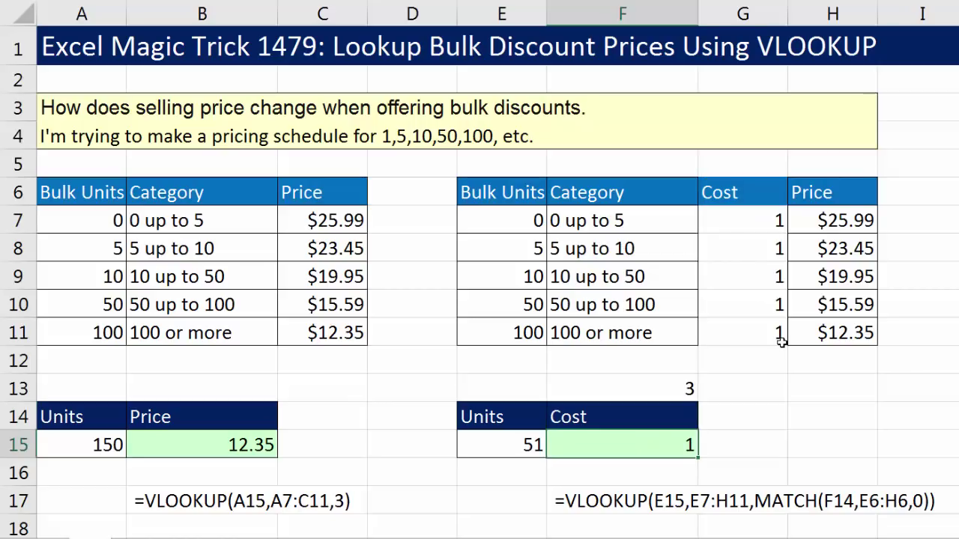
- Fill the Cost column G7:G11 with half of each price using =H7/2, and display the costs with four decimal places
left_click(735, 215)
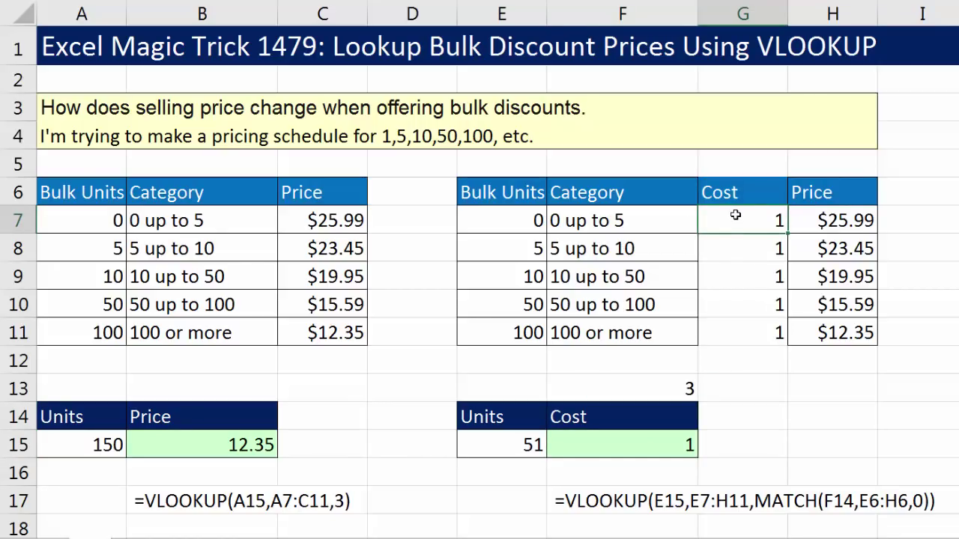
type("=")
key("Right")
type("/")
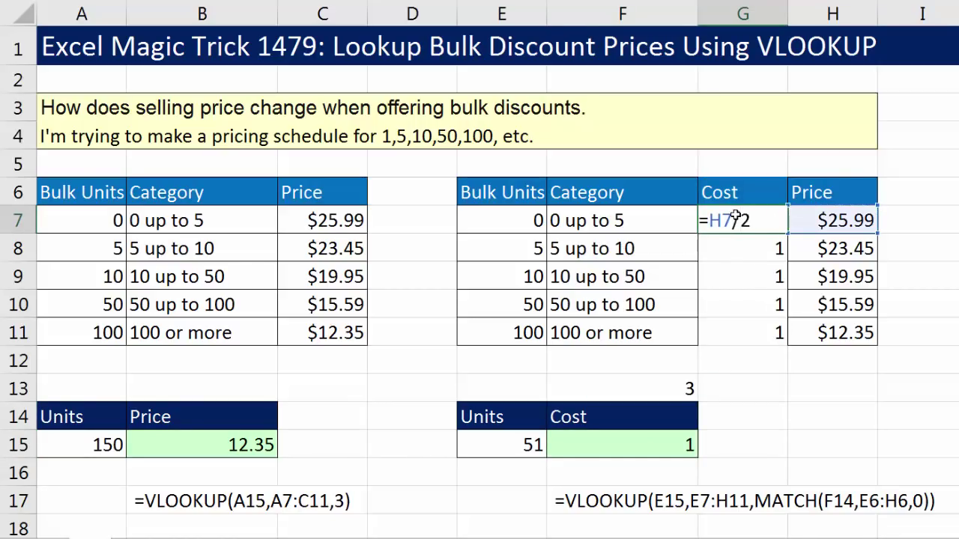
key("ctrl+Return")
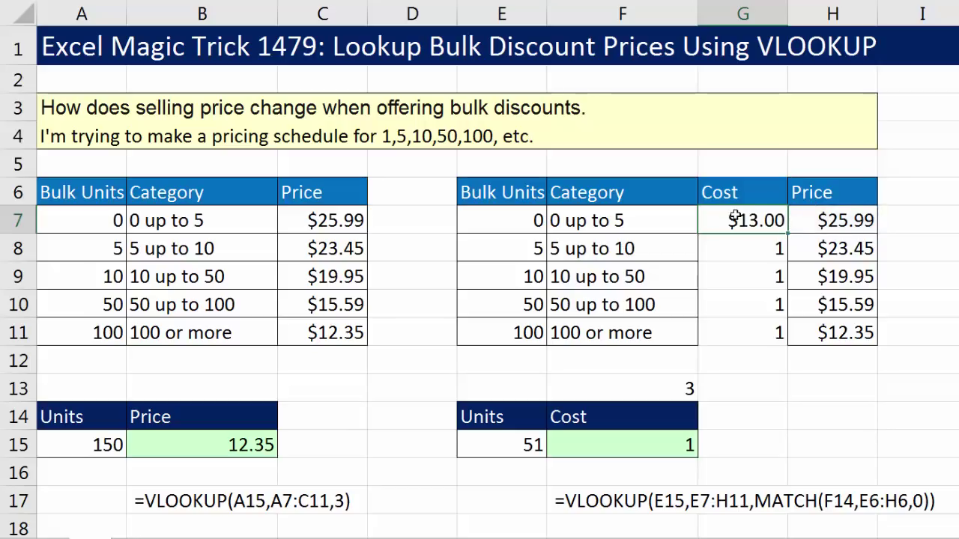
left_click_drag(789, 234, 794, 346)
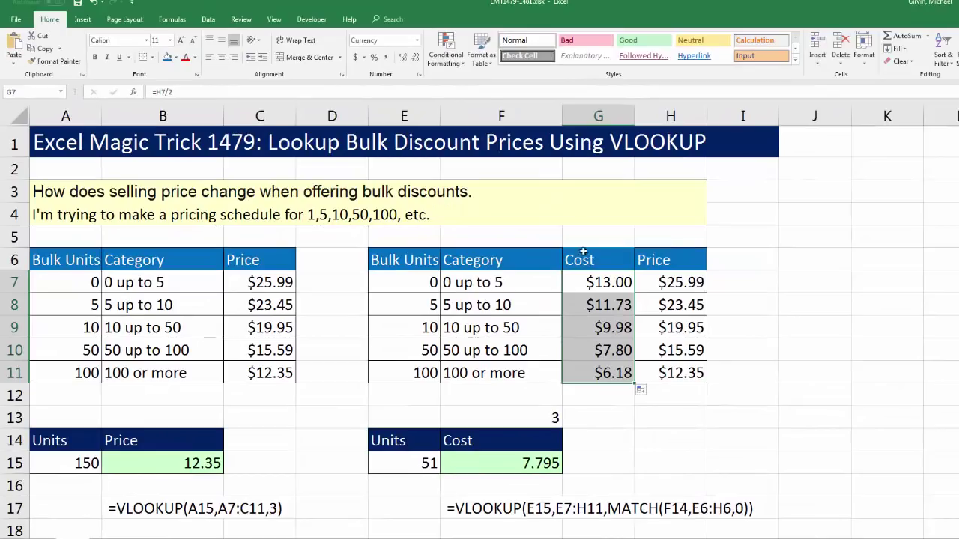
left_click(403, 58)
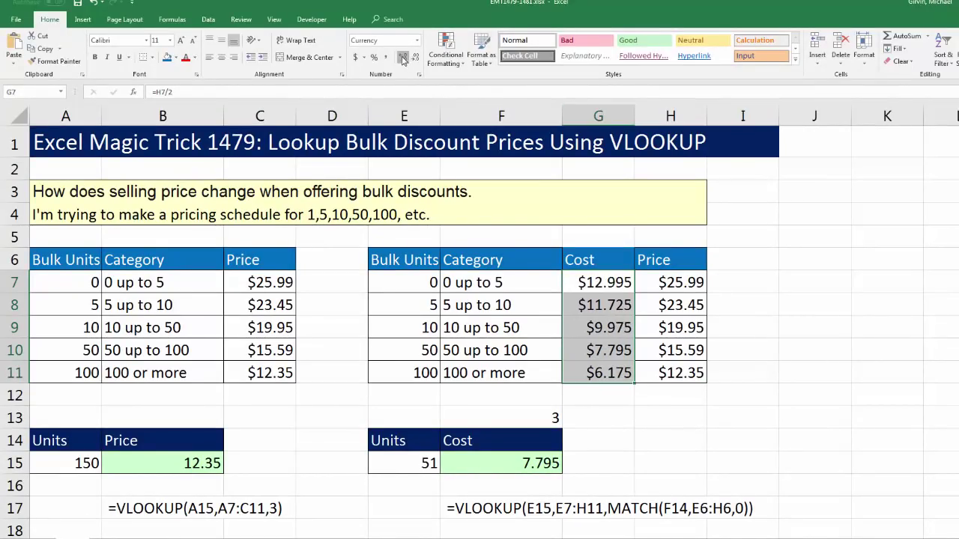
left_click(403, 58)
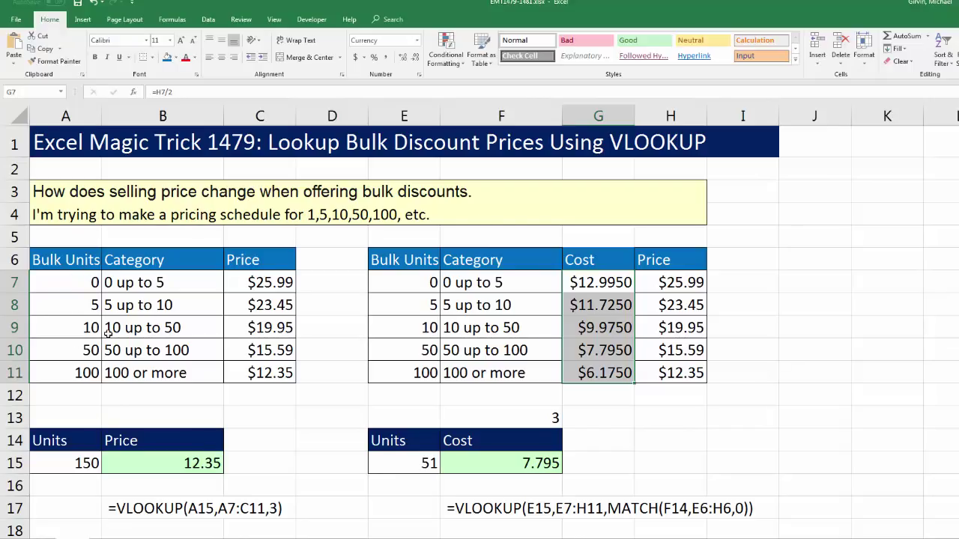
- Review the VLOOKUP formula in B15, the MATCH formula in F13 and the nested MATCH column index in F15 without changing them
left_click(191, 464)
key("F2")
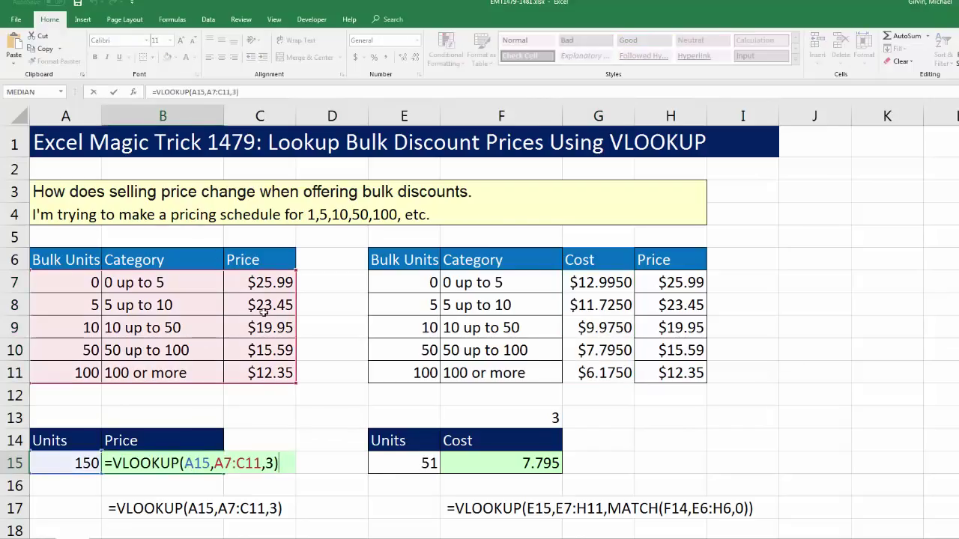
key("Return")
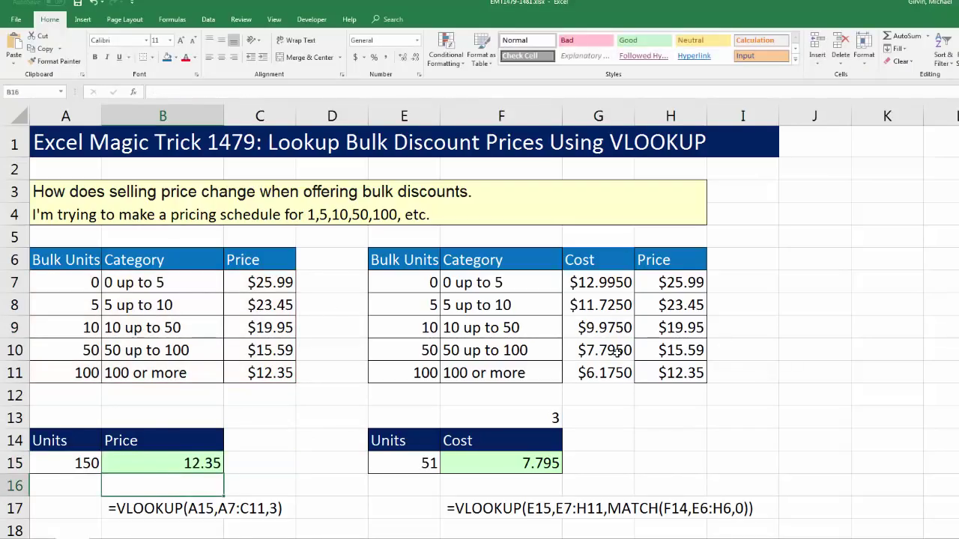
left_click(540, 464)
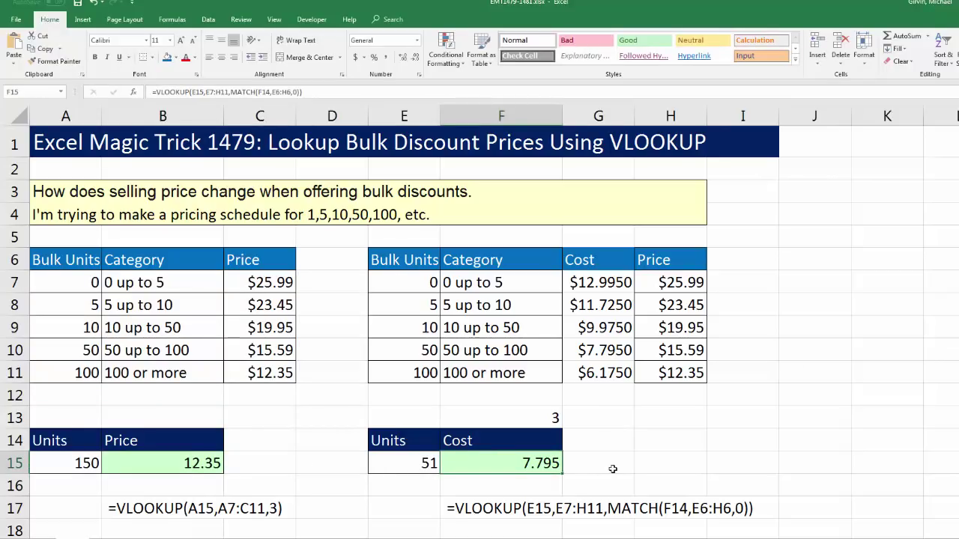
double_click(529, 403)
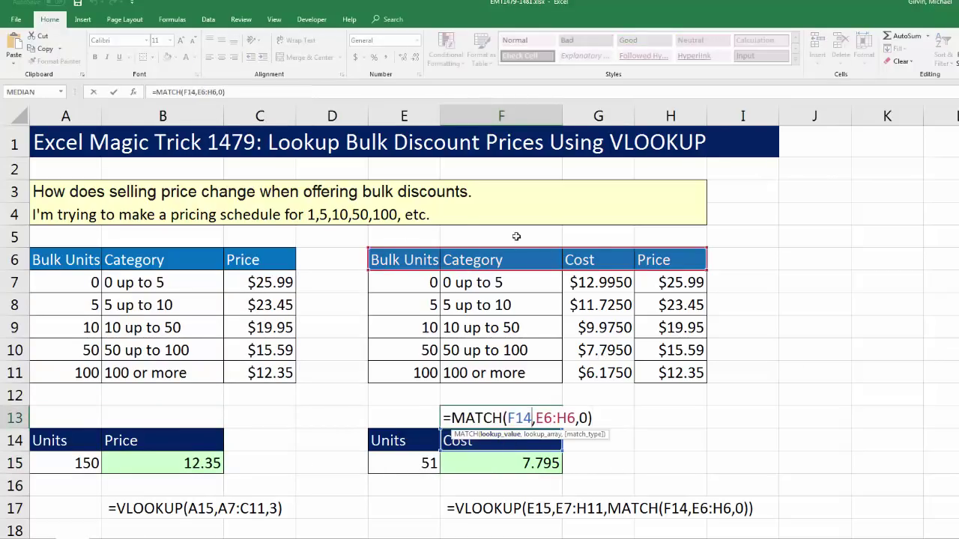
key("Return")
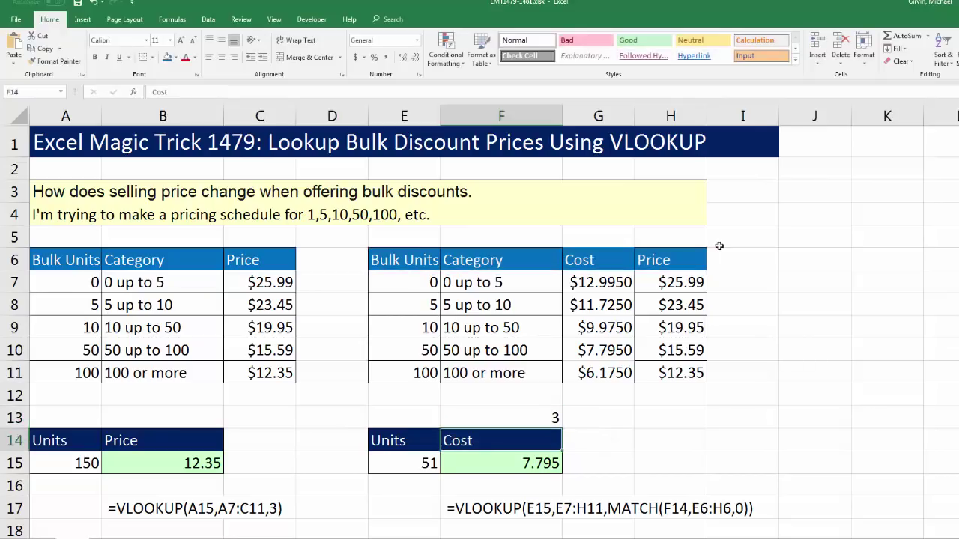
left_click(539, 465)
key("F2")
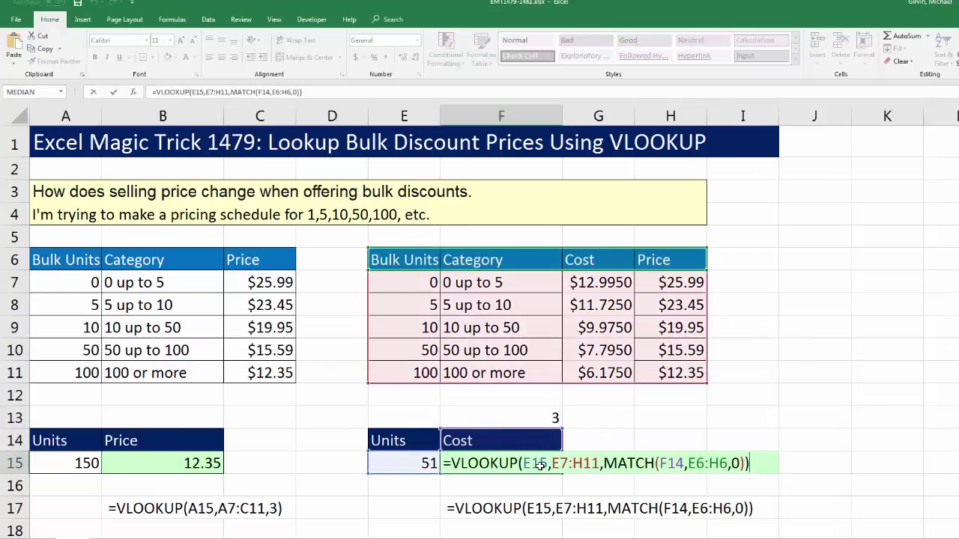
left_click(626, 462)
left_click(603, 479)
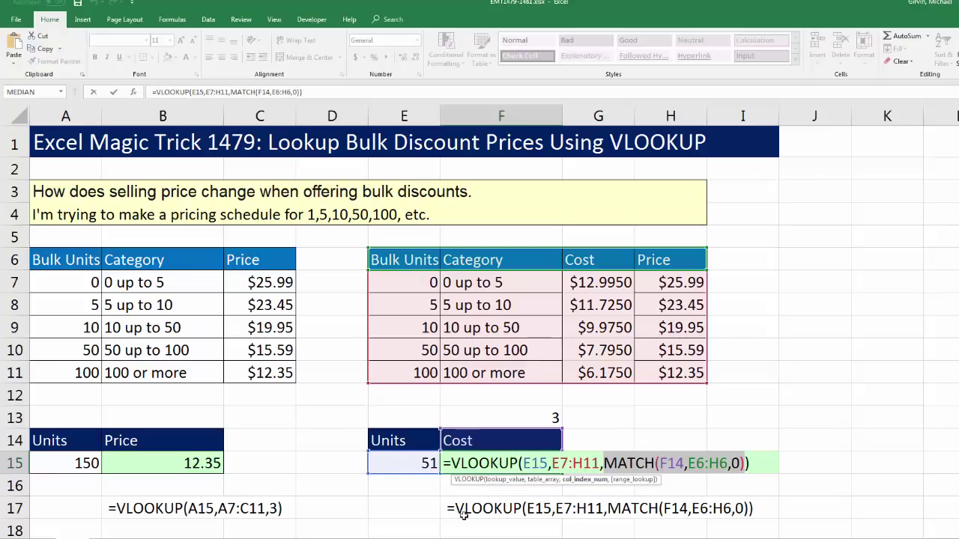
key("Return")
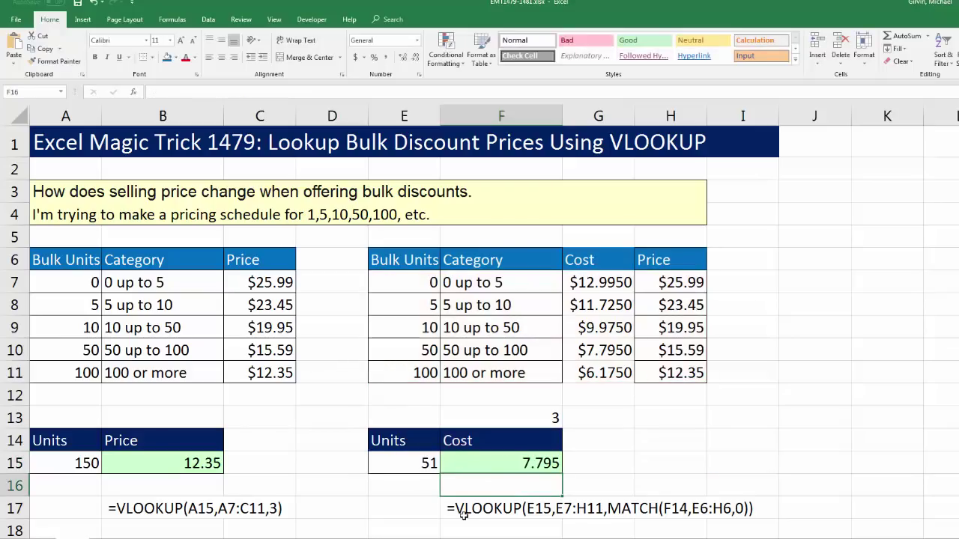